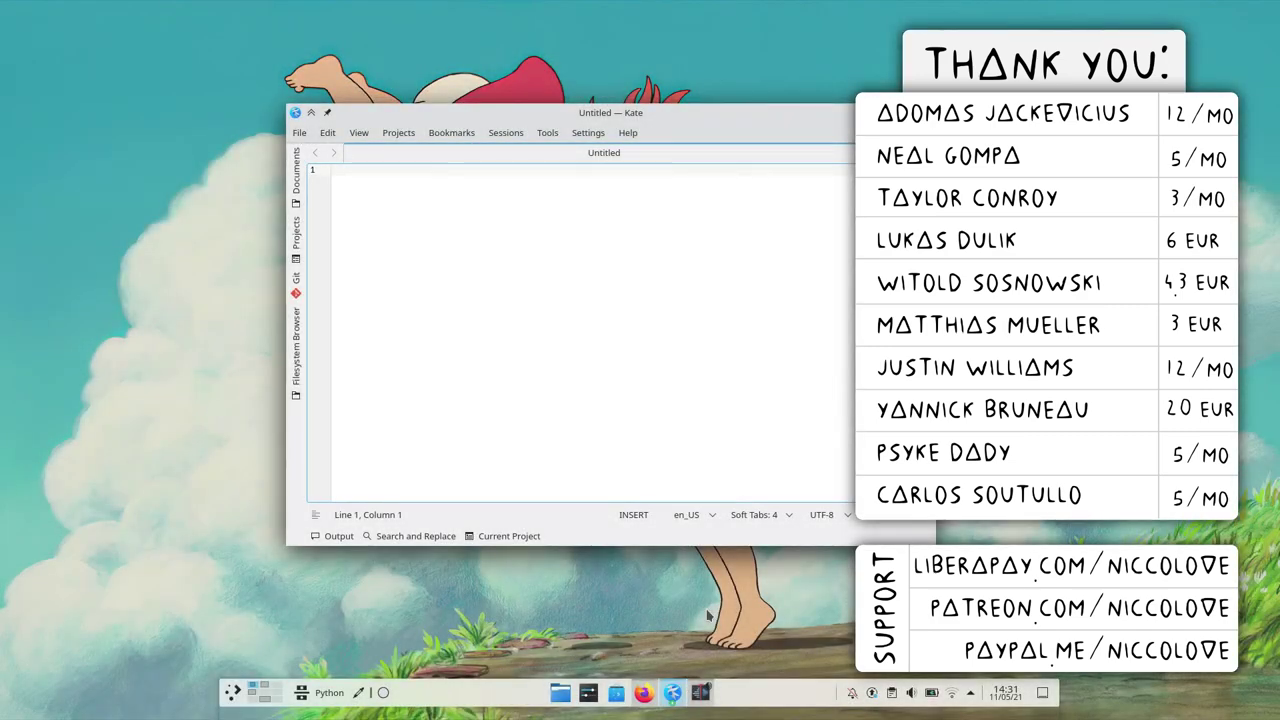
Write "Okay" on the first line of the blank document and enlarge the editor text to 170%
{"action": "type", "text": "Okay"}
{"action": "key", "text": "Return"}
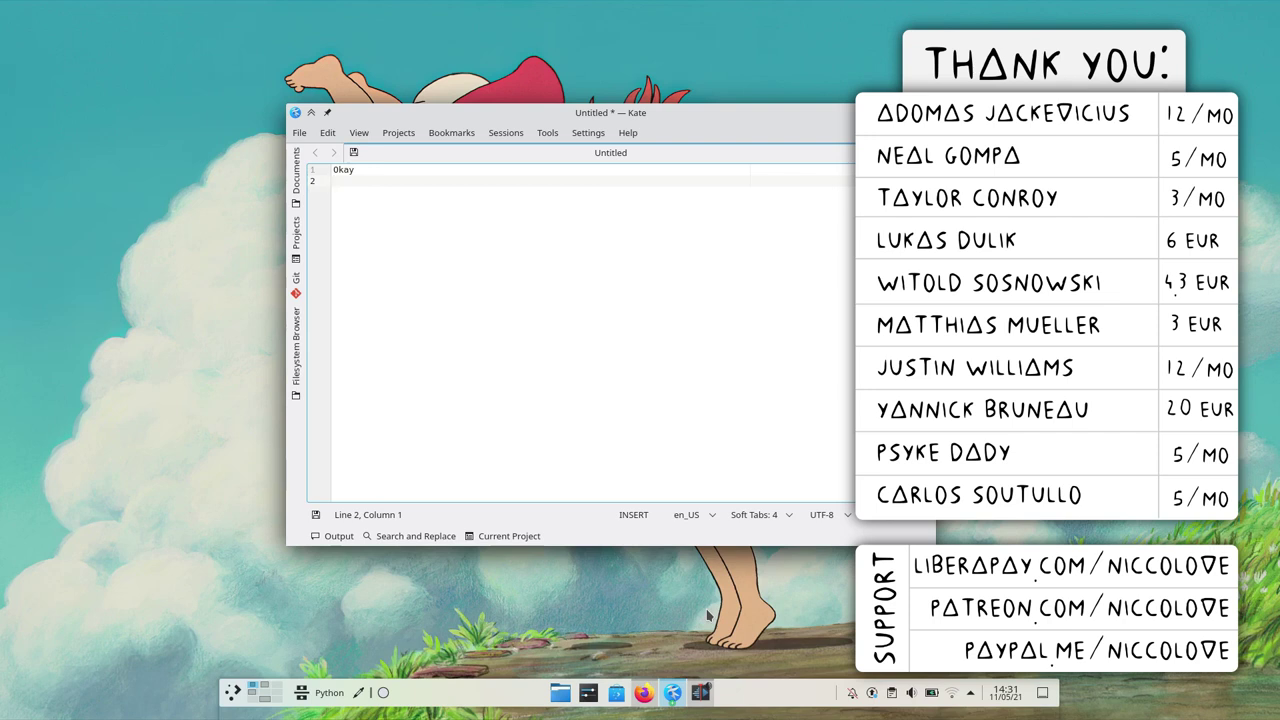
{"action": "key", "text": "ctrl+plus"}
{"action": "key", "text": "ctrl+plus"}
{"action": "key", "text": "ctrl+plus"}
{"action": "key", "text": "ctrl+plus"}
{"action": "key", "text": "ctrl+plus"}
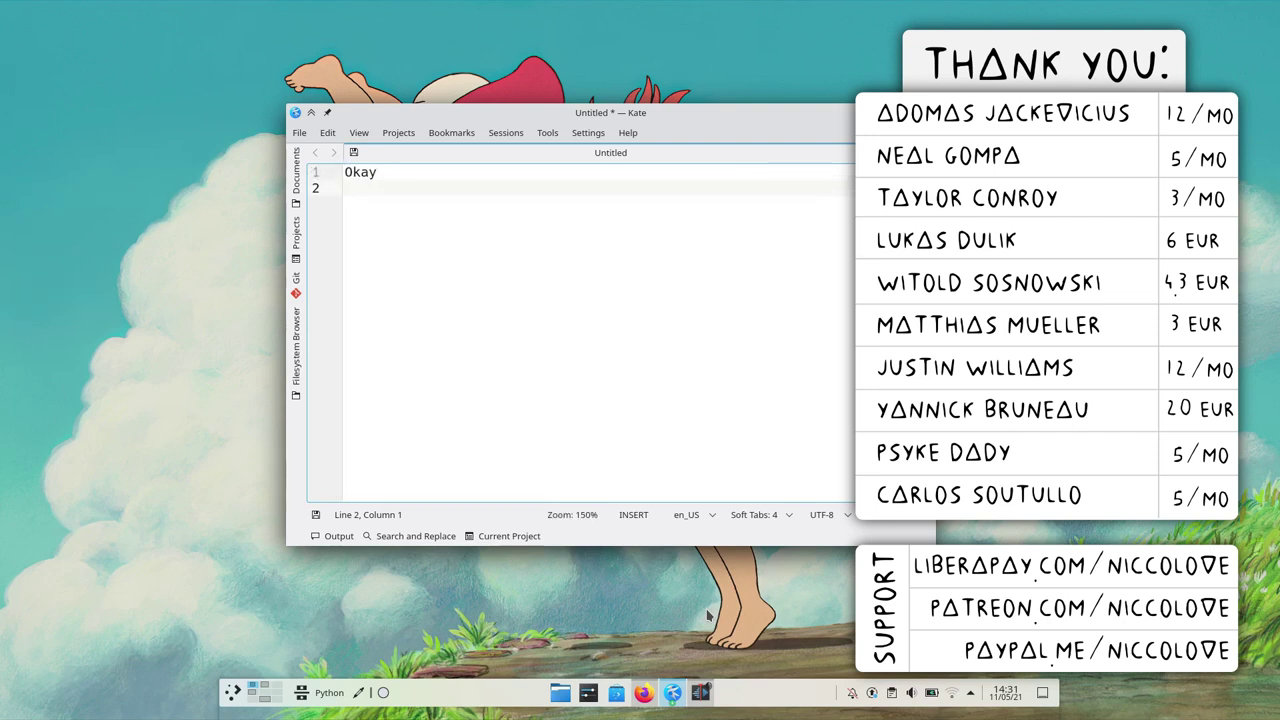
{"action": "key", "text": "ctrl+plus"}
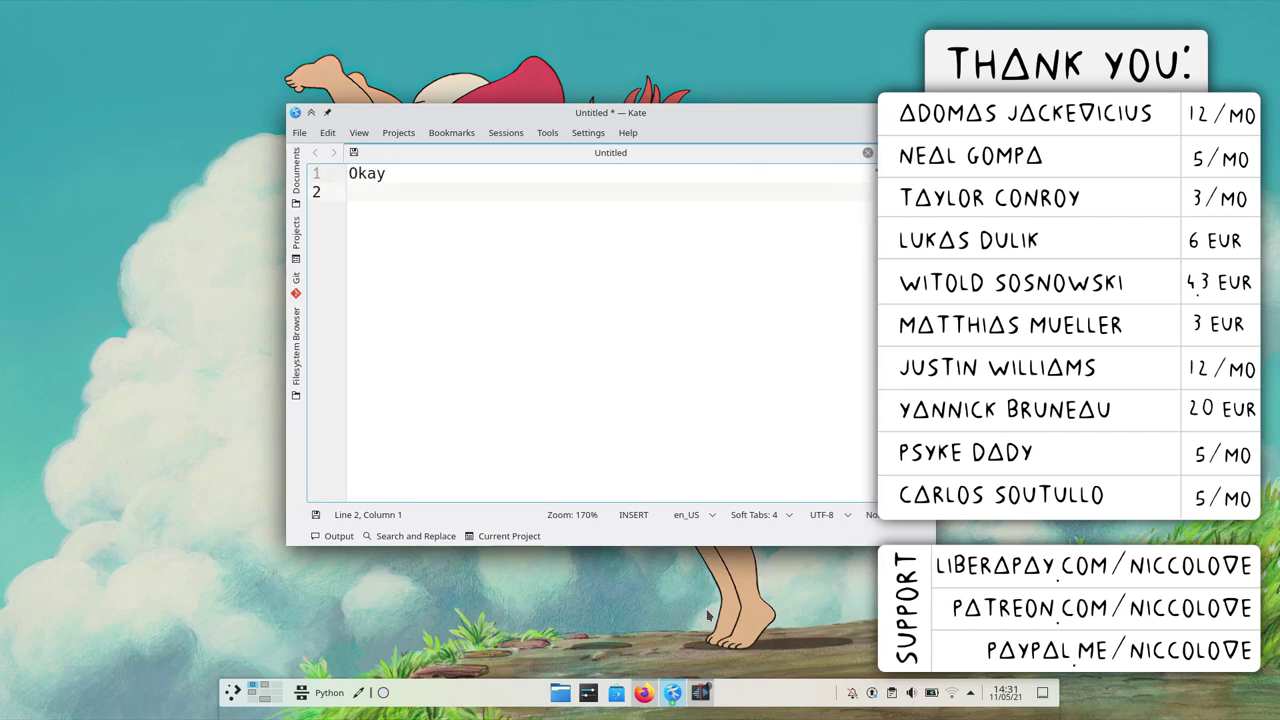
Add the lines "Will do!", "Cool!!" and "Sloowly!" below the first line of the document
{"action": "type", "text": "Will do!"}
{"action": "key", "text": "Return"}
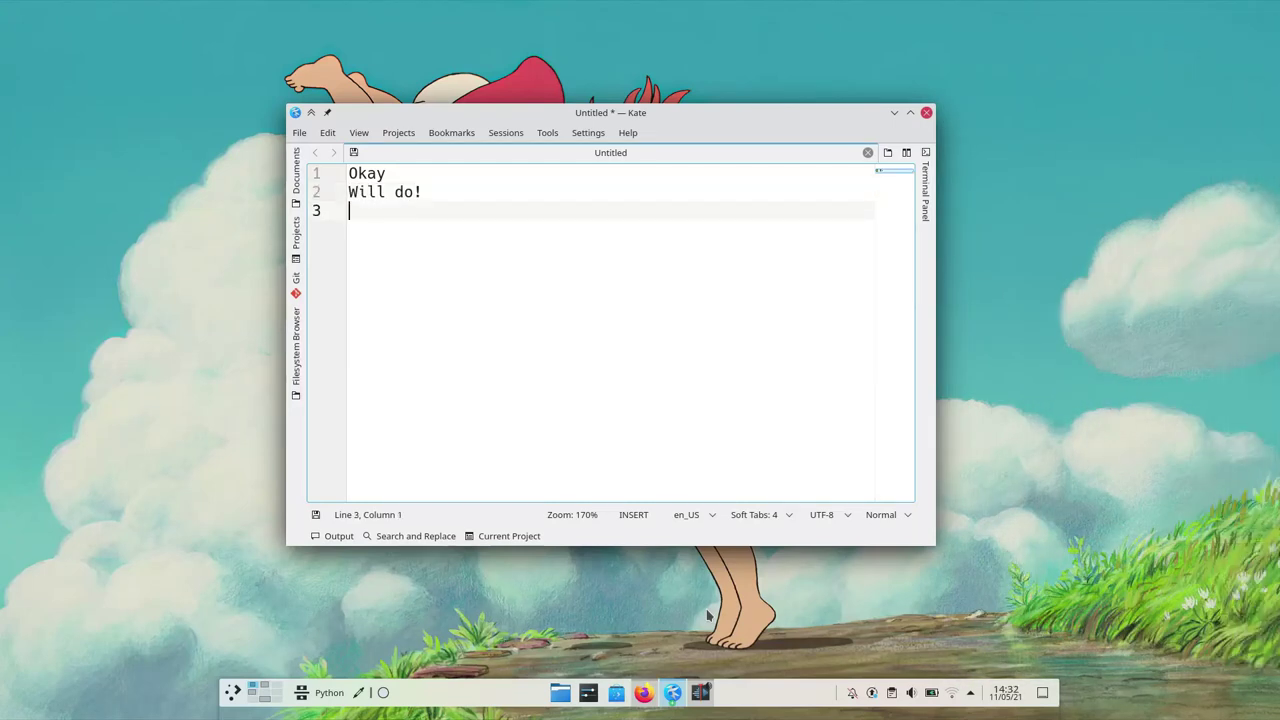
{"action": "type", "text": "Cool!!"}
{"action": "key", "text": "Return"}
{"action": "type", "text": "Sloowly!"}
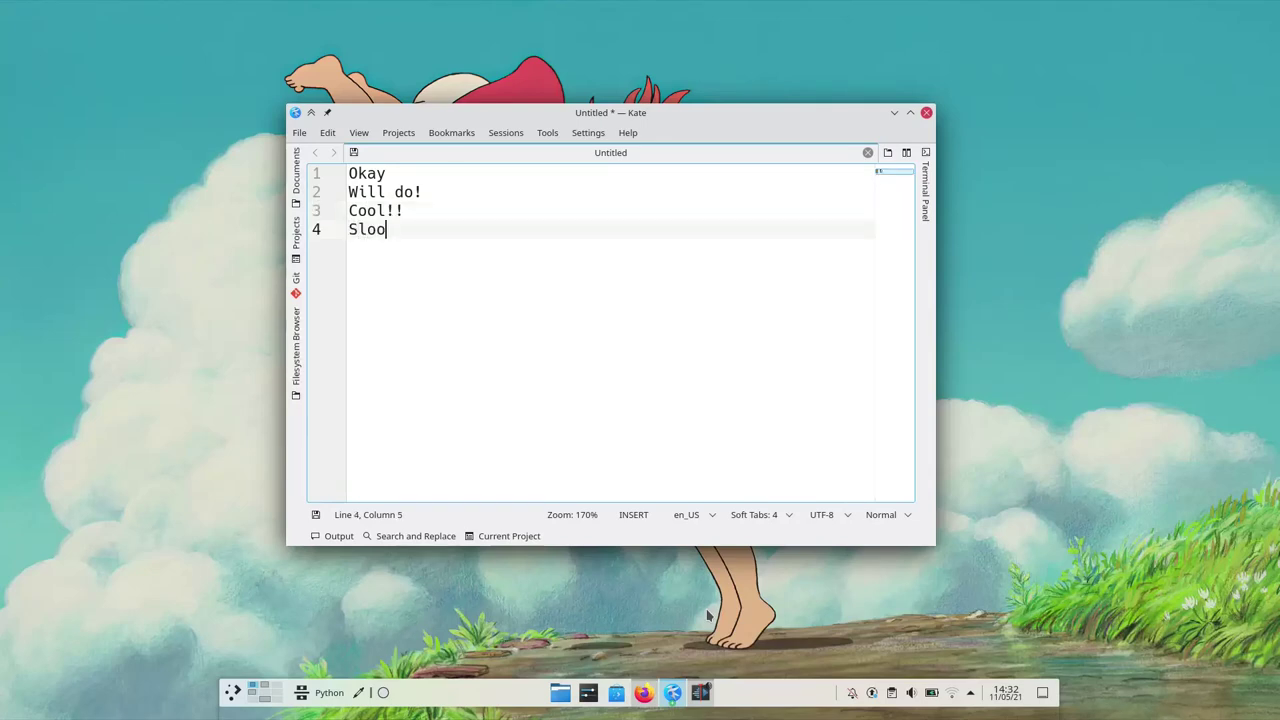
{"action": "key", "text": "Return"}
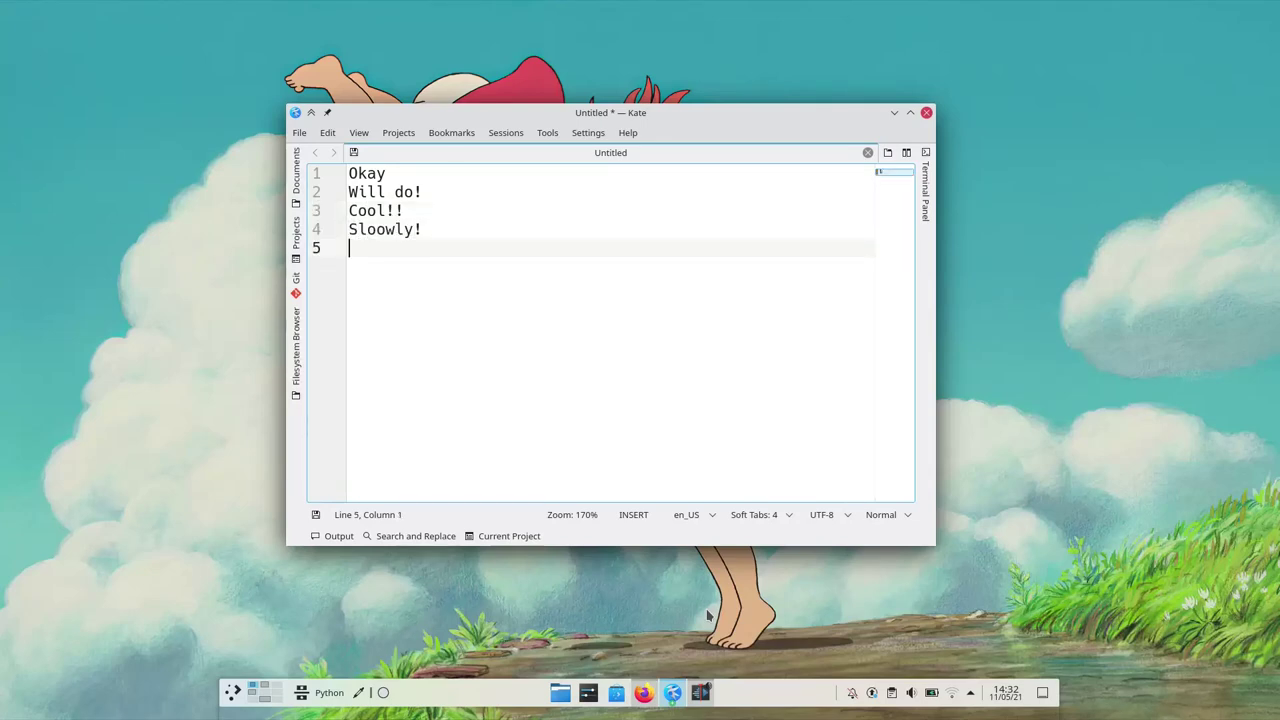
Switch to Firefox and view the enlarged blue ocean mockup image in the T13451 Phabricator task
{"action": "key", "text": "alt+Tab"}
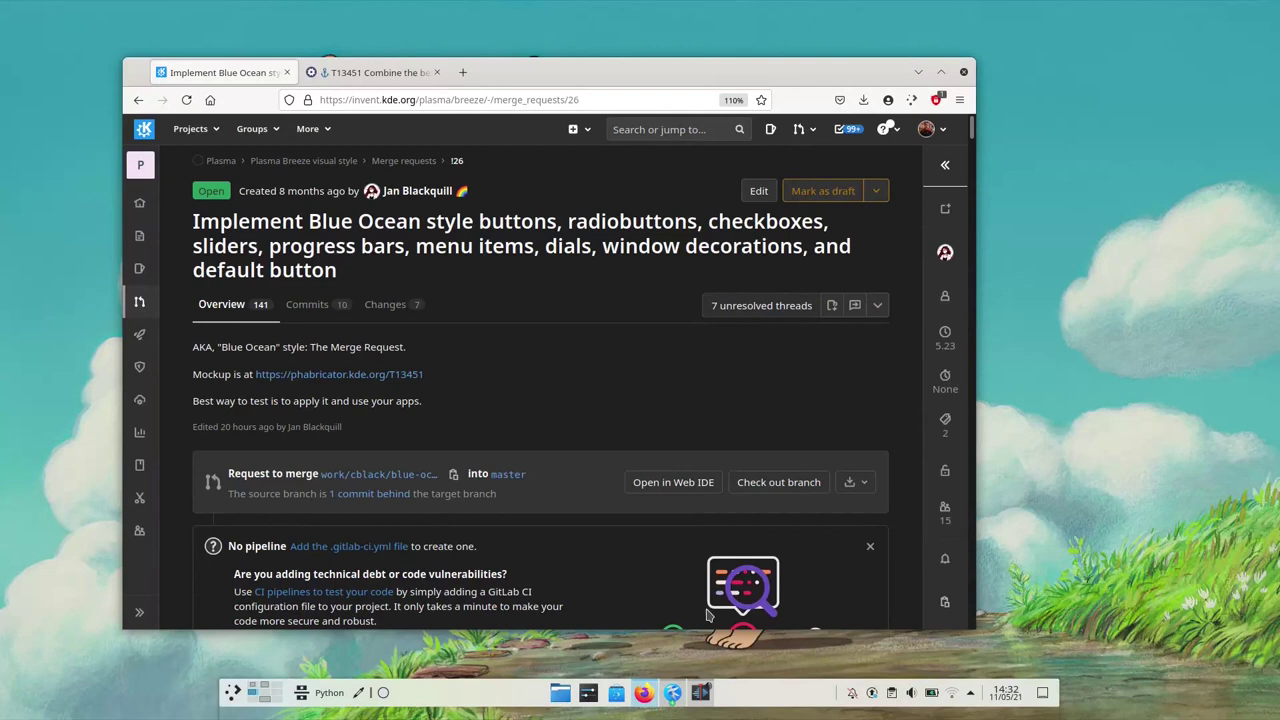
{"action": "left_click", "coordinate": [353, 73]}
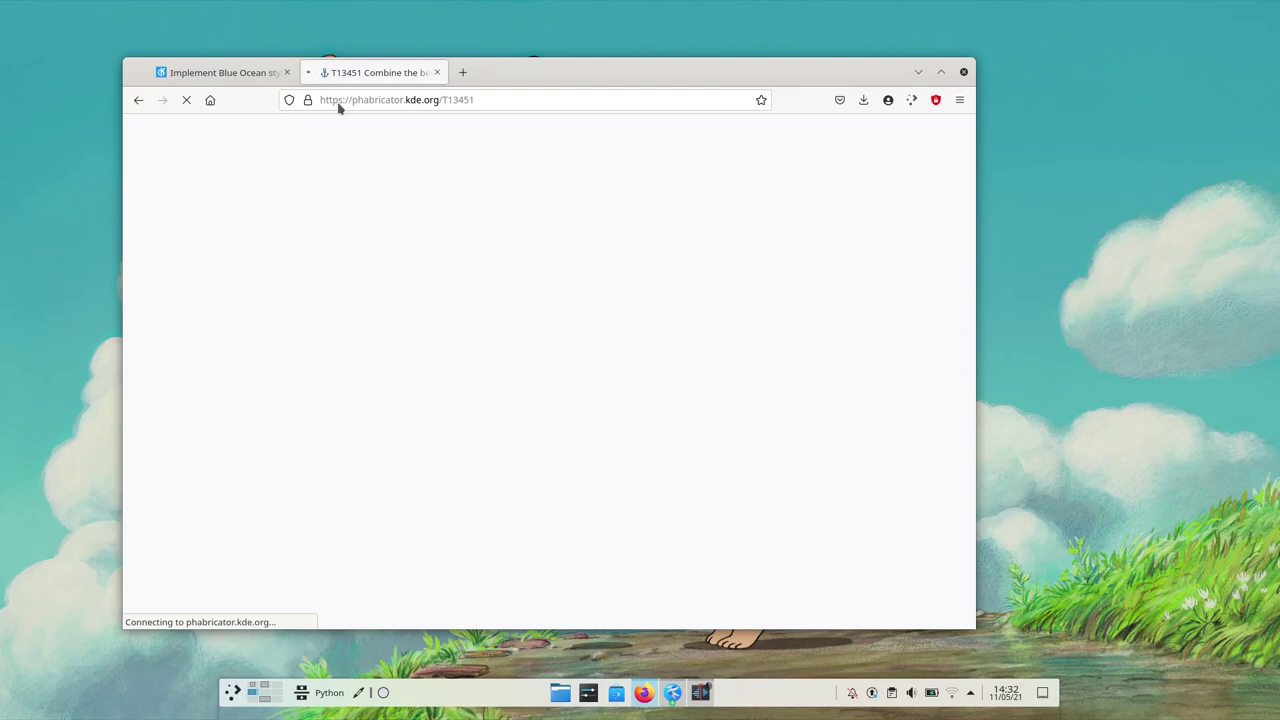
{"action": "scroll", "coordinate": [405, 260], "scroll_direction": "down", "scroll_amount": 10}
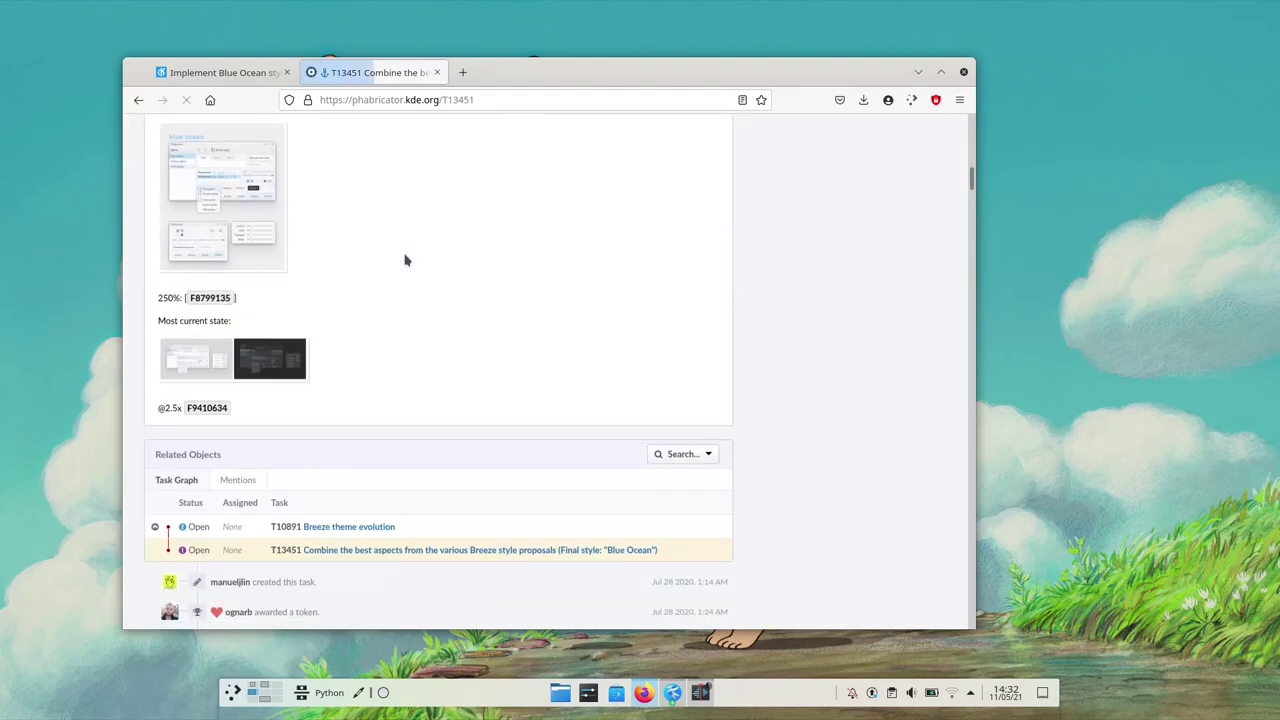
{"action": "scroll", "coordinate": [405, 260], "scroll_direction": "down", "scroll_amount": 3}
{"action": "scroll", "coordinate": [252, 276], "scroll_direction": "up", "scroll_amount": 4}
{"action": "left_click", "coordinate": [224, 162]}
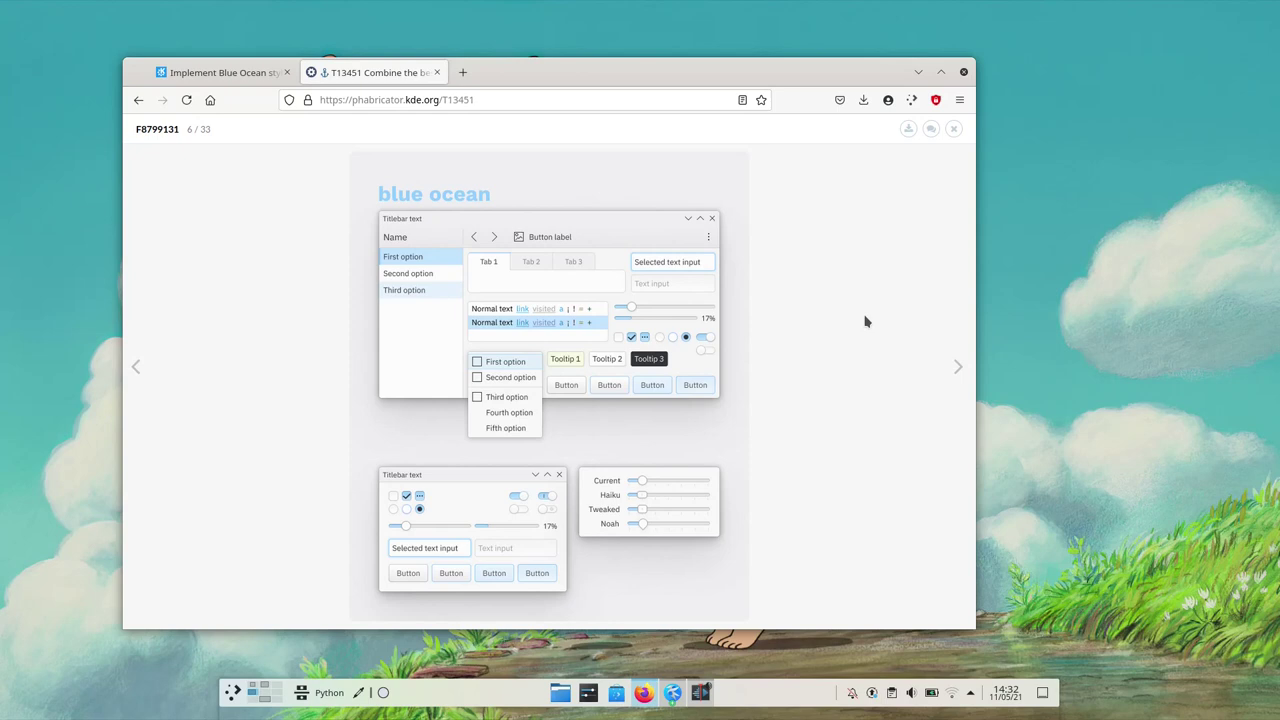
Return to the Blue Ocean merge request and review the code changes in its kdecoration files
{"action": "left_click", "coordinate": [219, 78]}
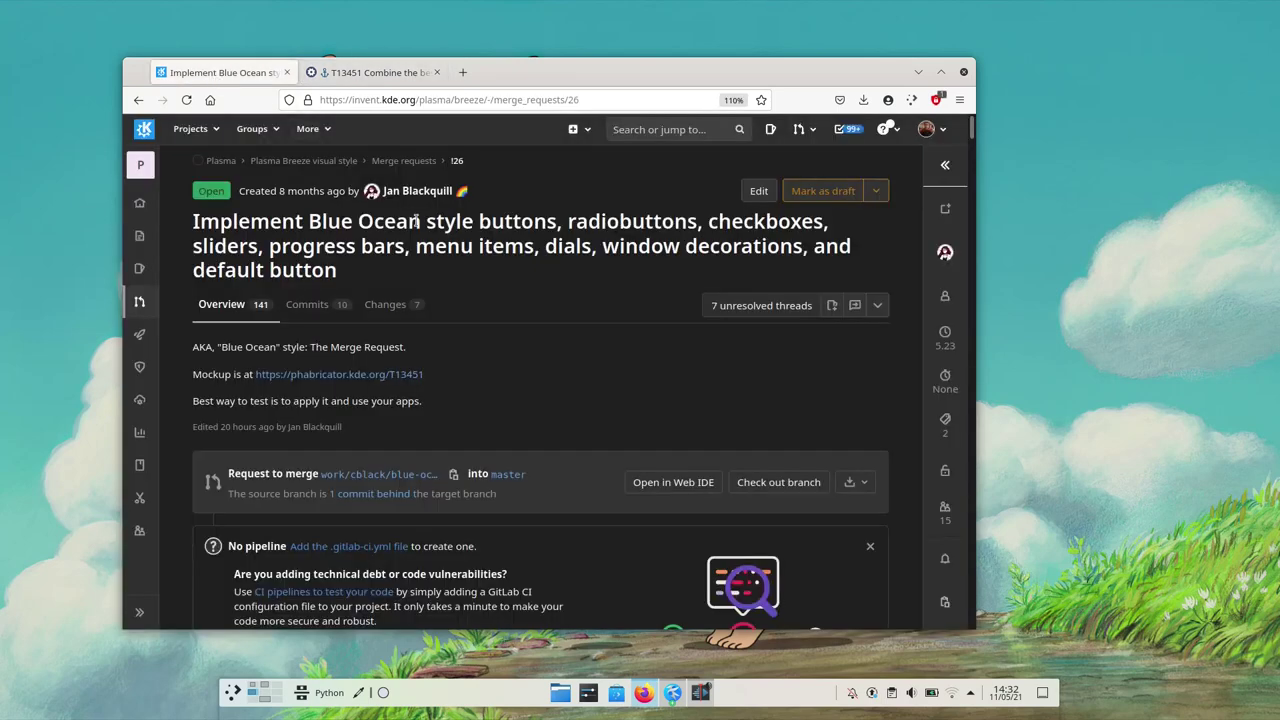
{"action": "scroll", "coordinate": [415, 221], "scroll_direction": "down", "scroll_amount": 1}
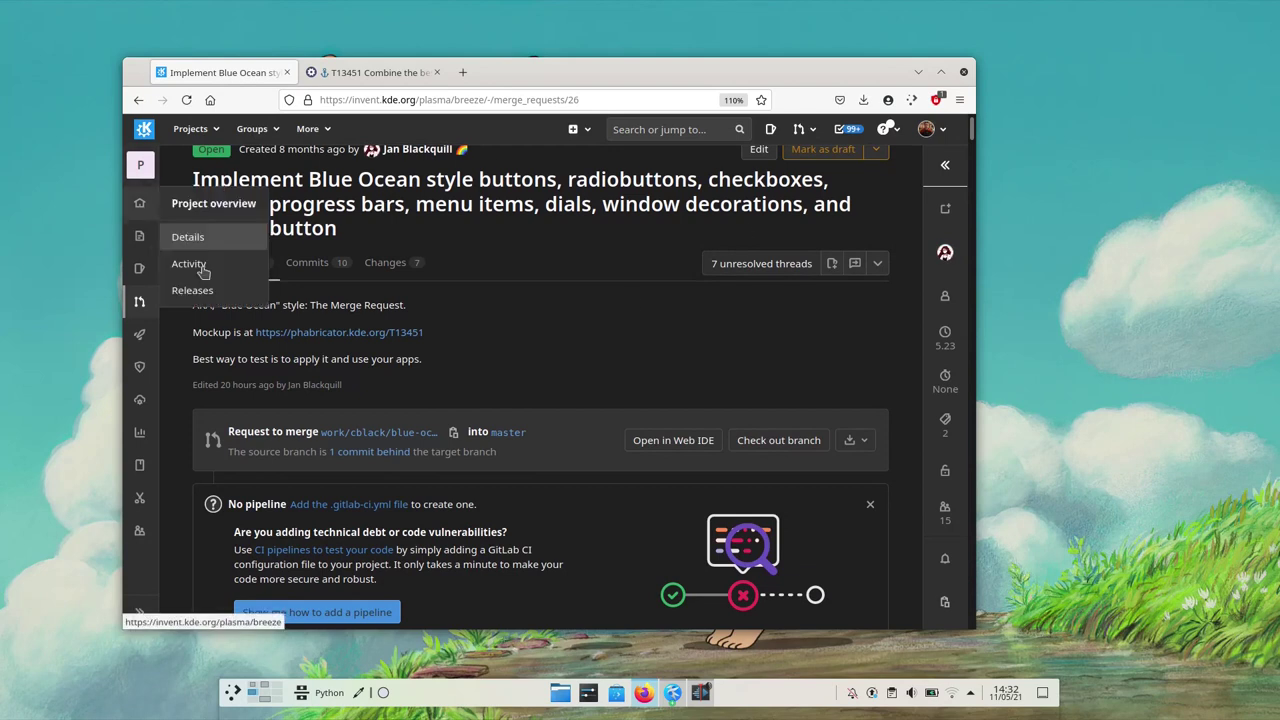
{"action": "left_click_drag", "start_coordinate": [234, 306], "coordinate": [511, 374]}
{"action": "left_click", "coordinate": [392, 263]}
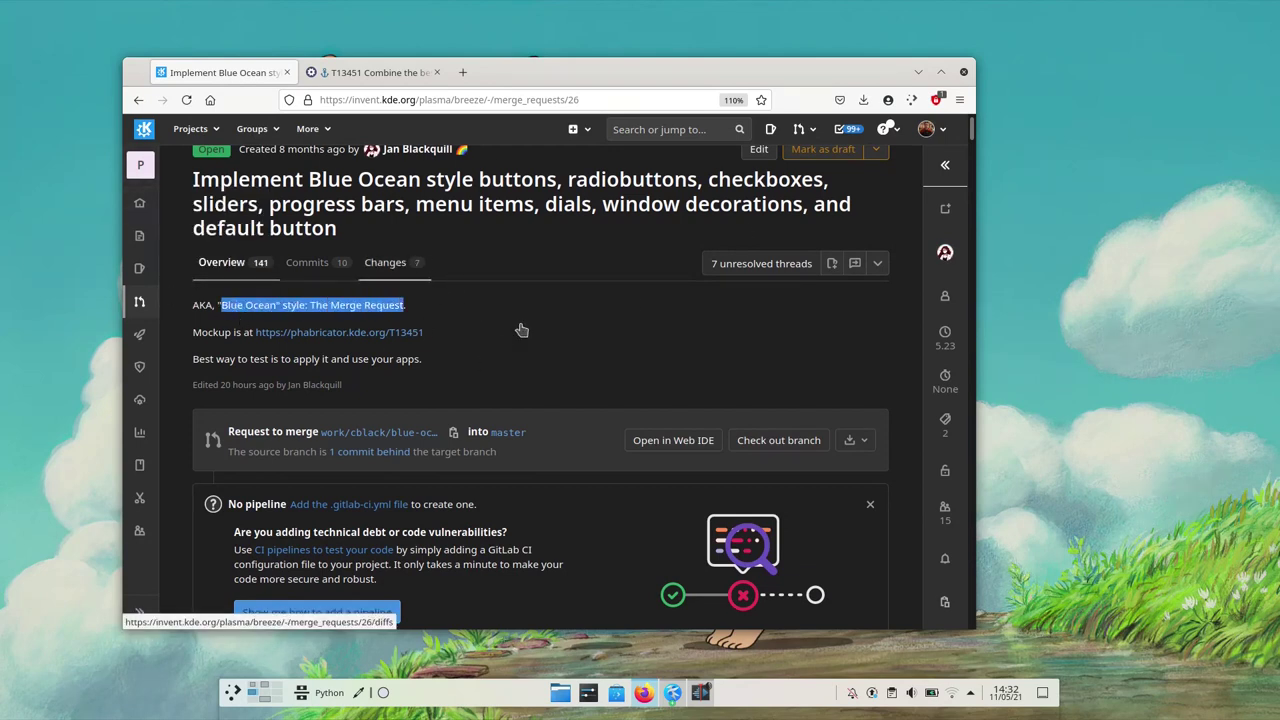
{"action": "scroll", "coordinate": [531, 354], "scroll_direction": "down", "scroll_amount": 8}
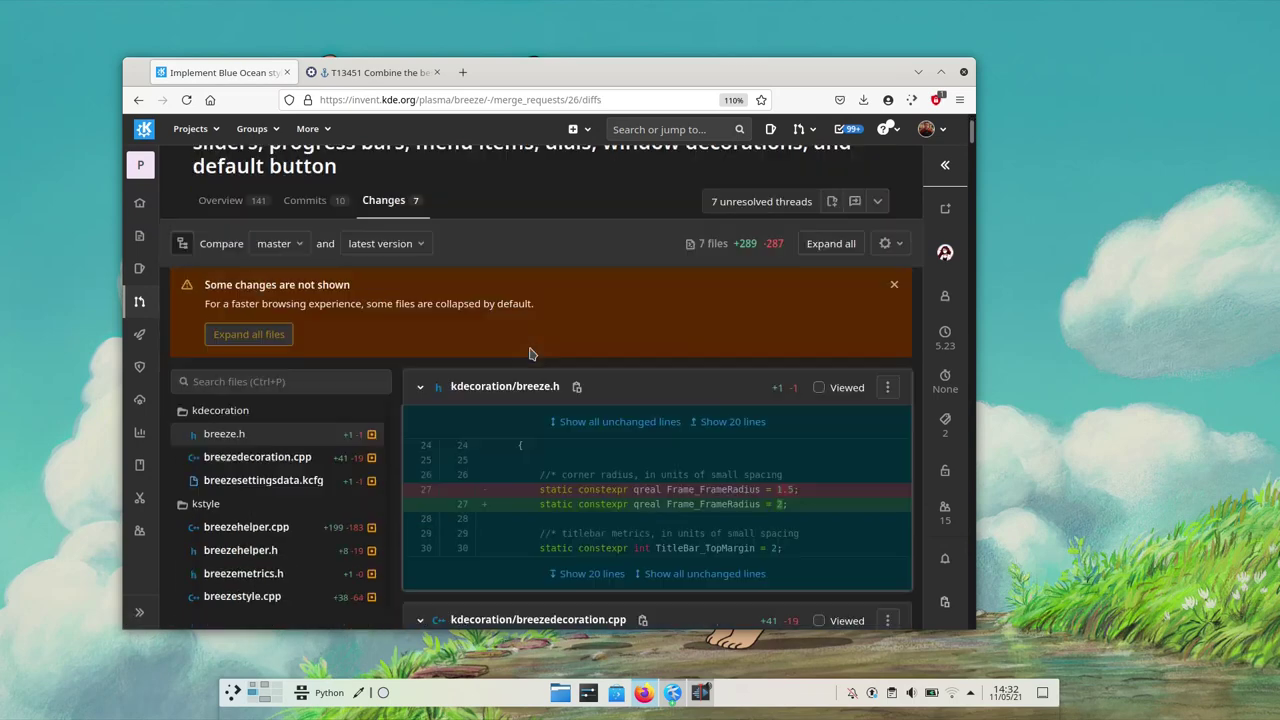
{"action": "scroll", "coordinate": [531, 354], "scroll_direction": "down", "scroll_amount": 10}
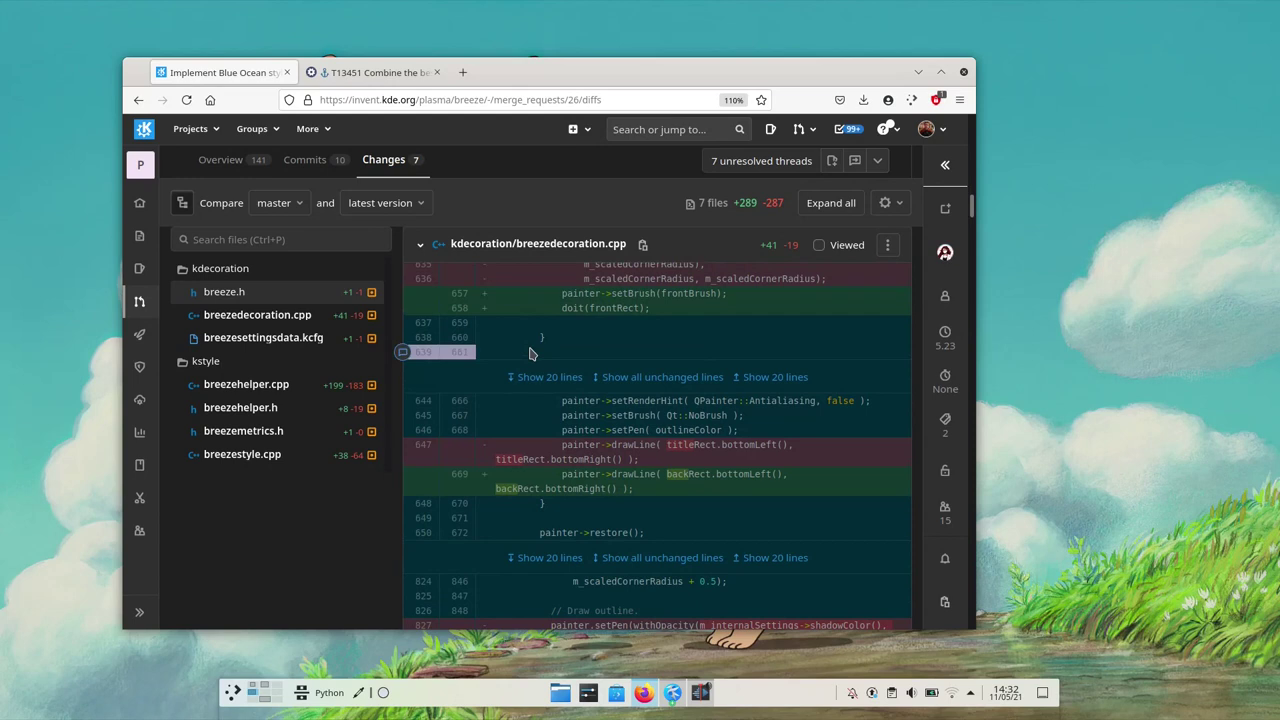
{"action": "scroll", "coordinate": [531, 354], "scroll_direction": "down", "scroll_amount": 10}
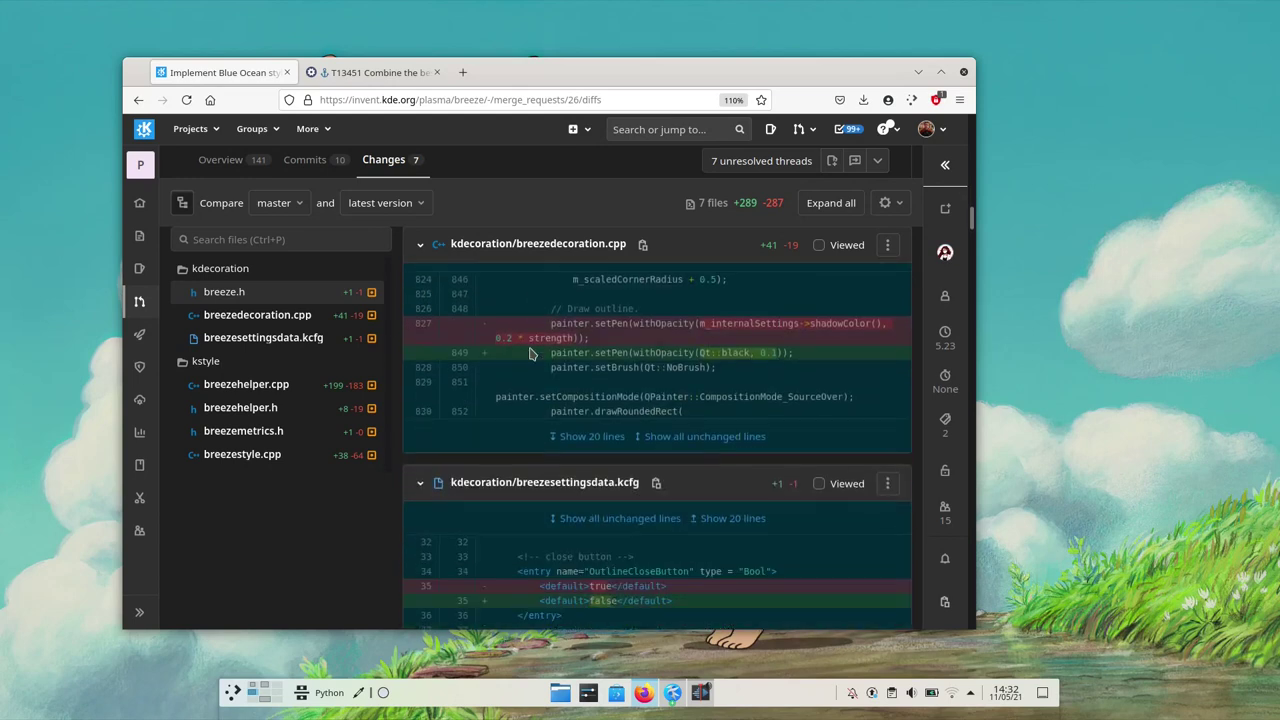
Recheck the blue ocean mockup, and examine the merge request's changes to the kstyle files
{"action": "left_click", "coordinate": [389, 79]}
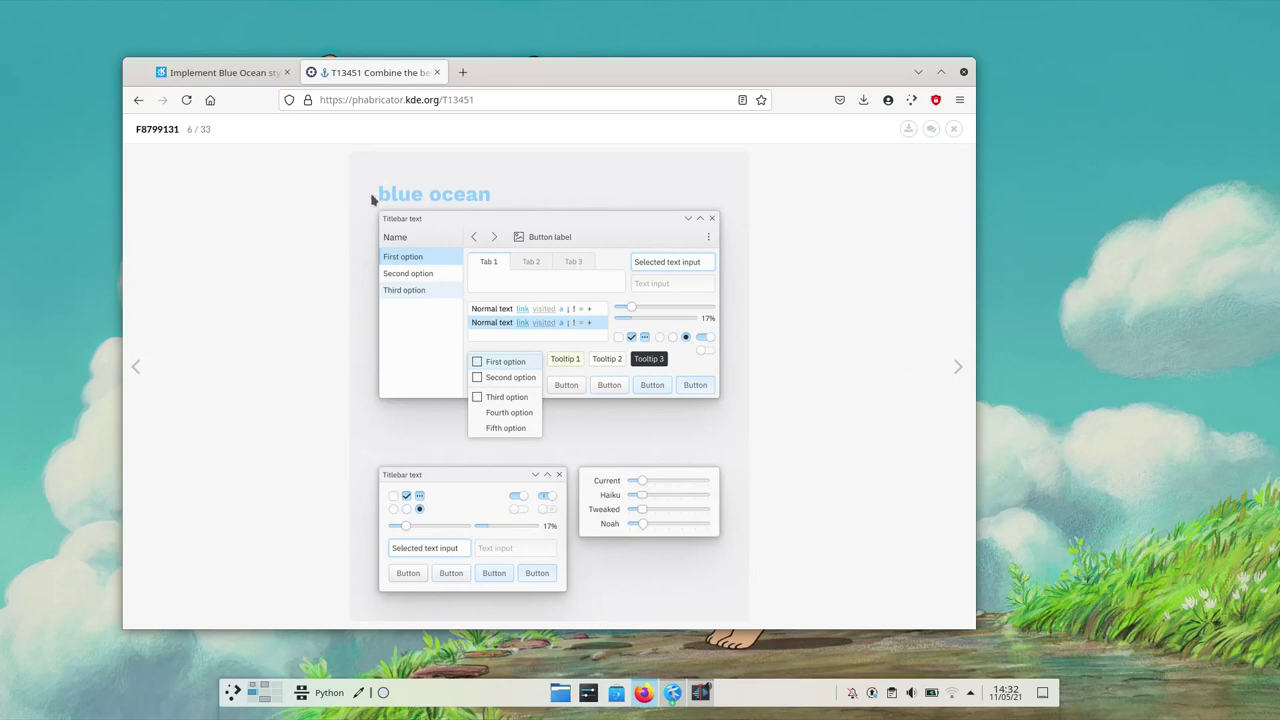
{"action": "left_click", "coordinate": [237, 76]}
{"action": "scroll", "coordinate": [570, 307], "scroll_direction": "down", "scroll_amount": 2}
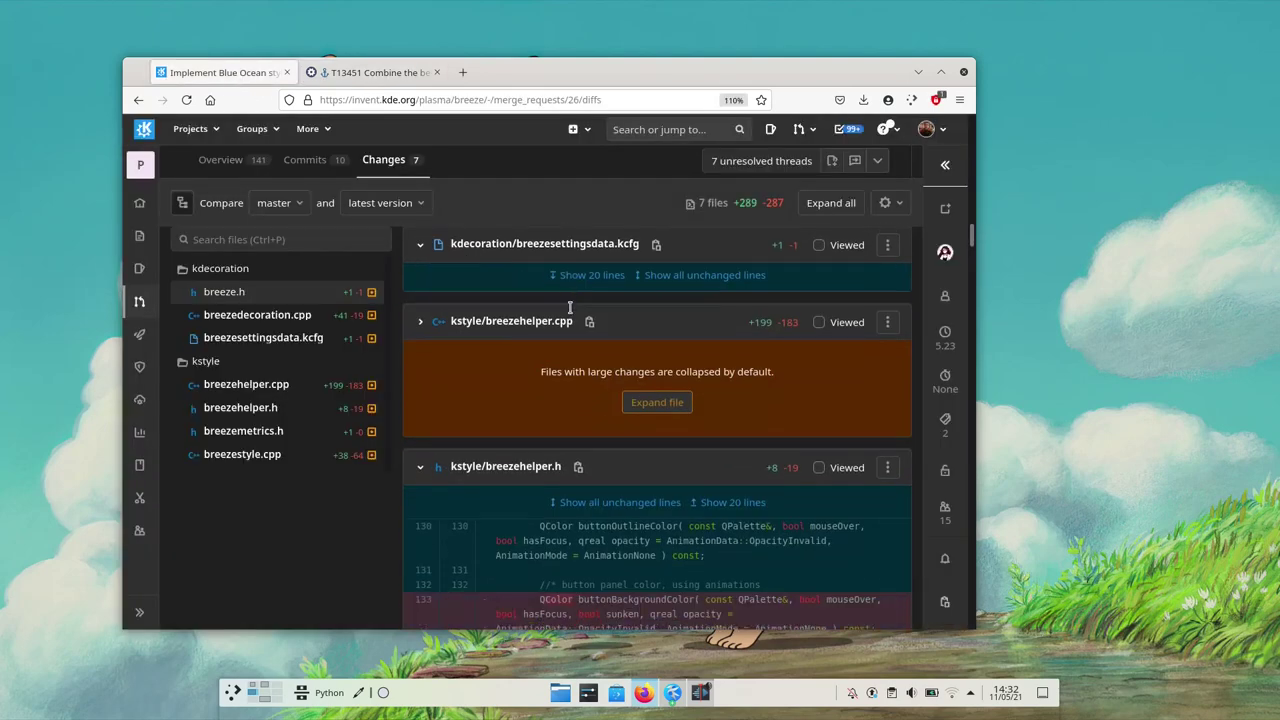
{"action": "scroll", "coordinate": [570, 307], "scroll_direction": "down", "scroll_amount": 1}
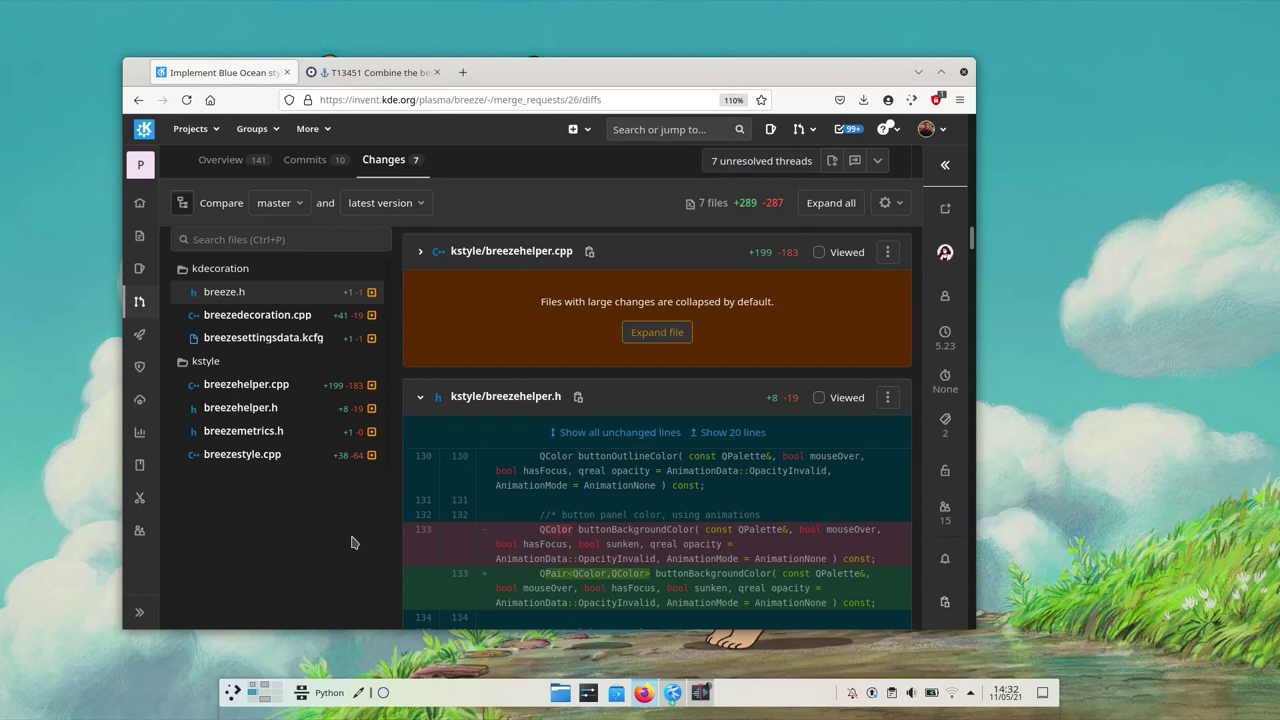
Switch back to Kate, erase all text in the document and create two new blank documents
{"action": "key", "text": "super+ctrl+Up"}
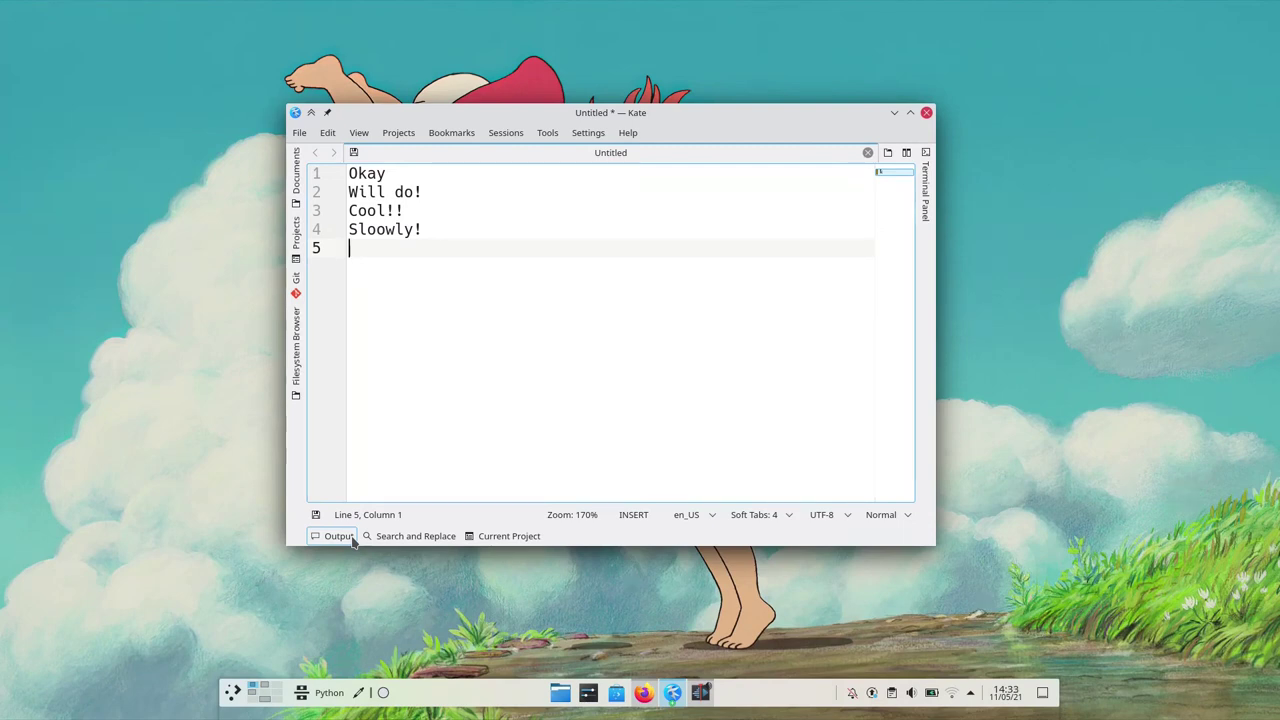
{"action": "key", "text": "ctrl+a"}
{"action": "key", "text": "BackSpace"}
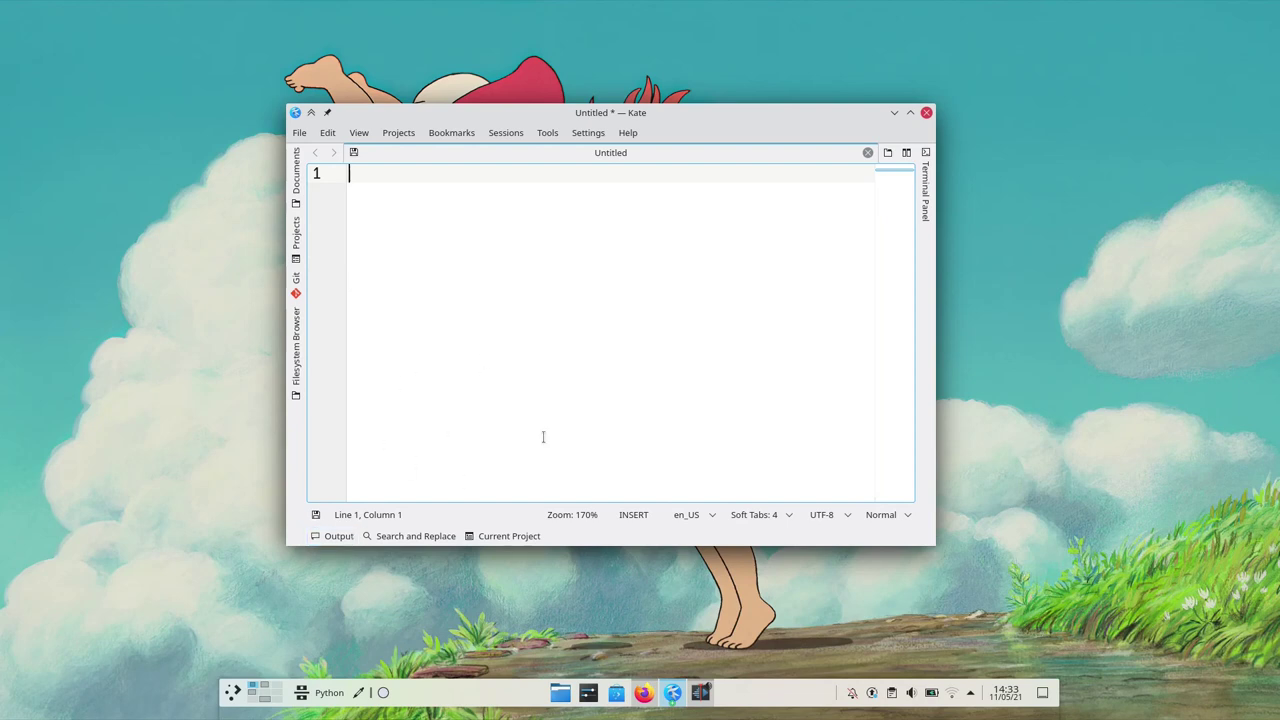
{"action": "key", "text": "ctrl+n"}
{"action": "key", "text": "ctrl+n"}
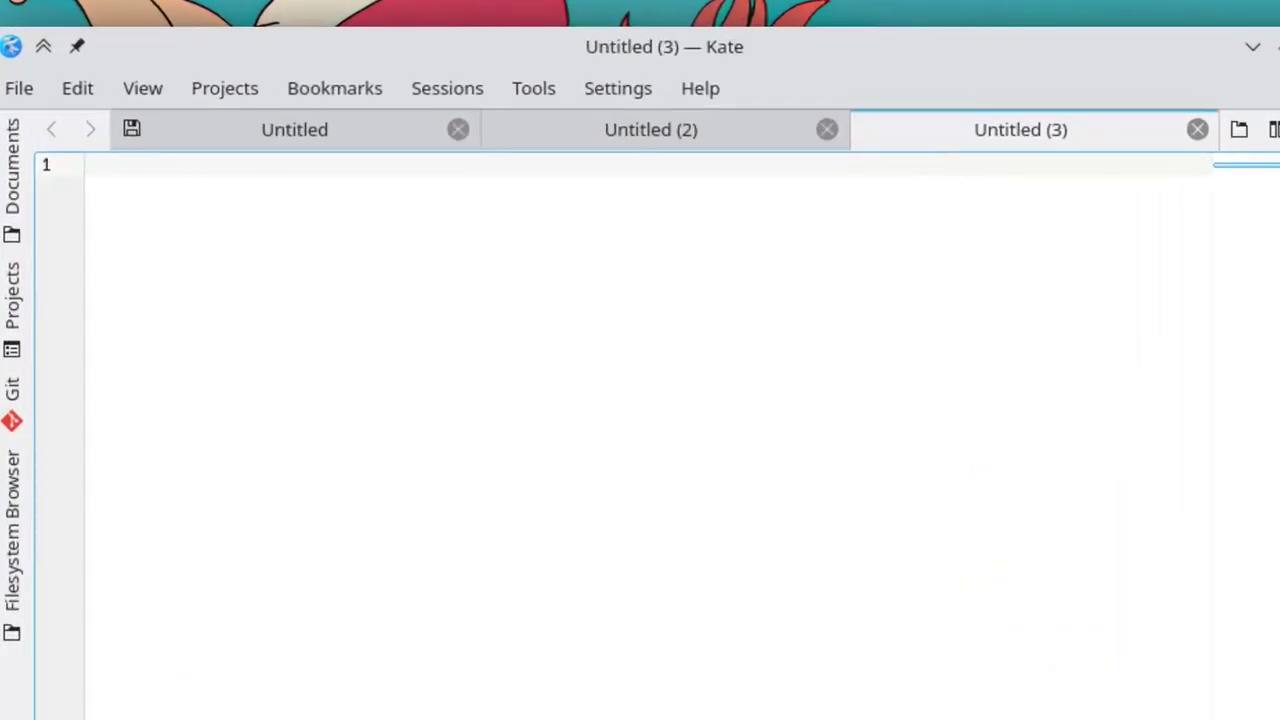
View the first, second and third open documents in turn to inspect the tab styling
{"action": "left_click", "coordinate": [340, 133]}
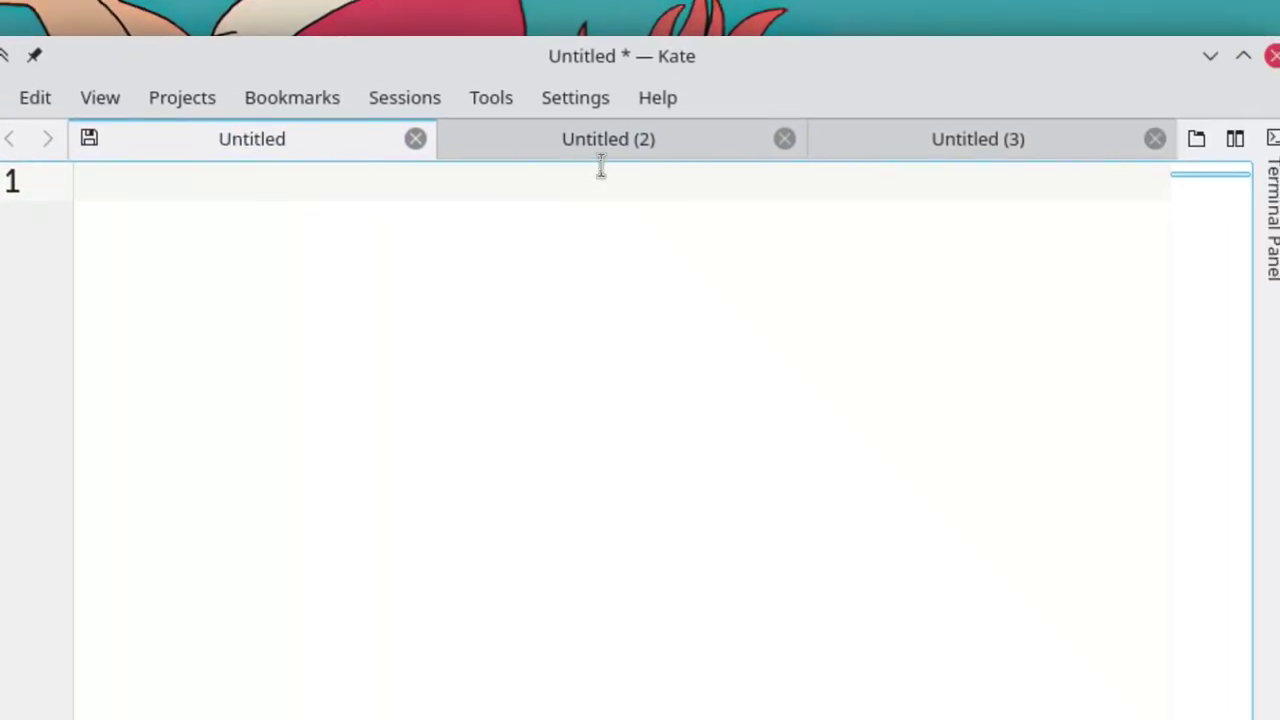
{"action": "left_click", "coordinate": [768, 158]}
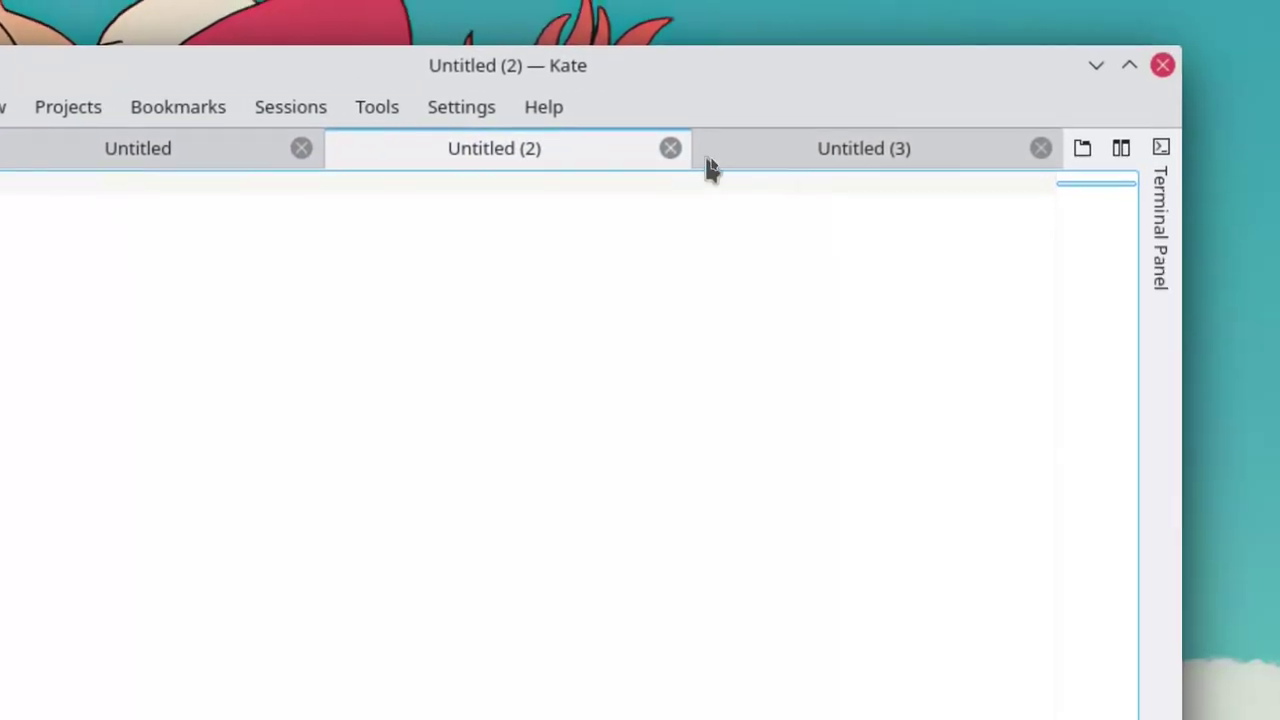
{"action": "left_click", "coordinate": [830, 165]}
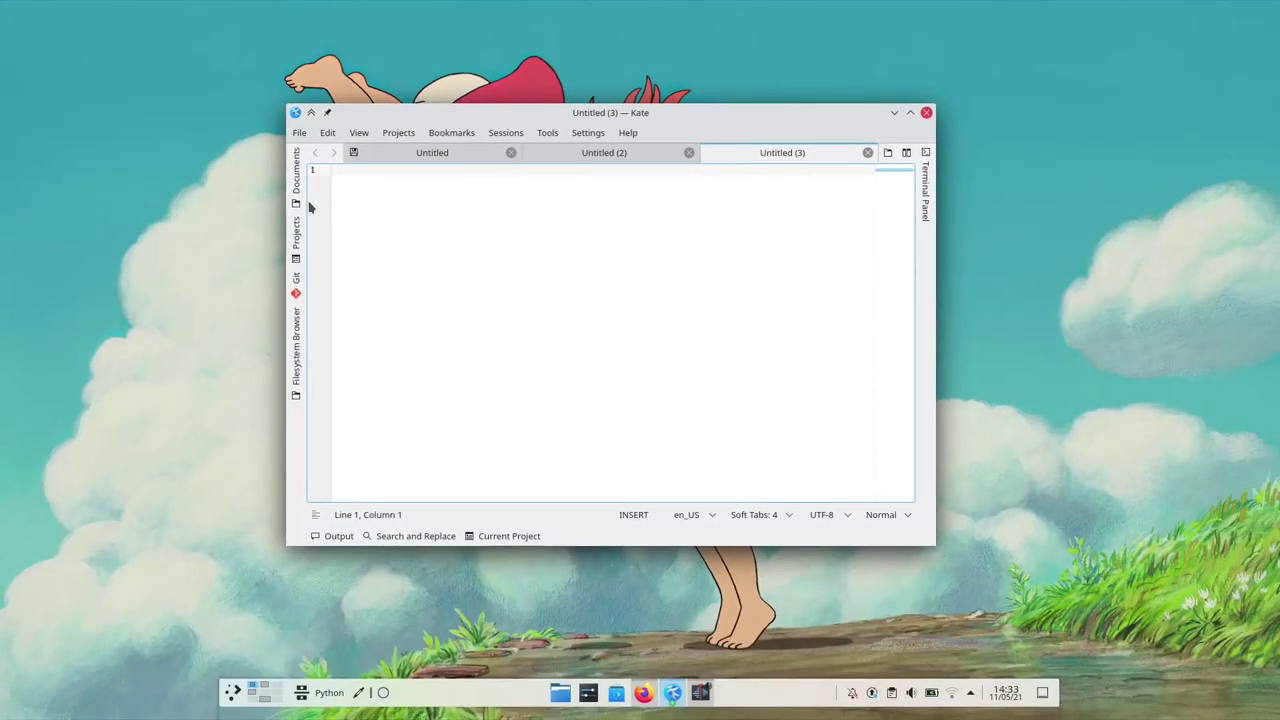
Inspect the open documents list, Projects, Git and Filesystem Browser views in turn, and collapse the last one
{"action": "left_click", "coordinate": [297, 240]}
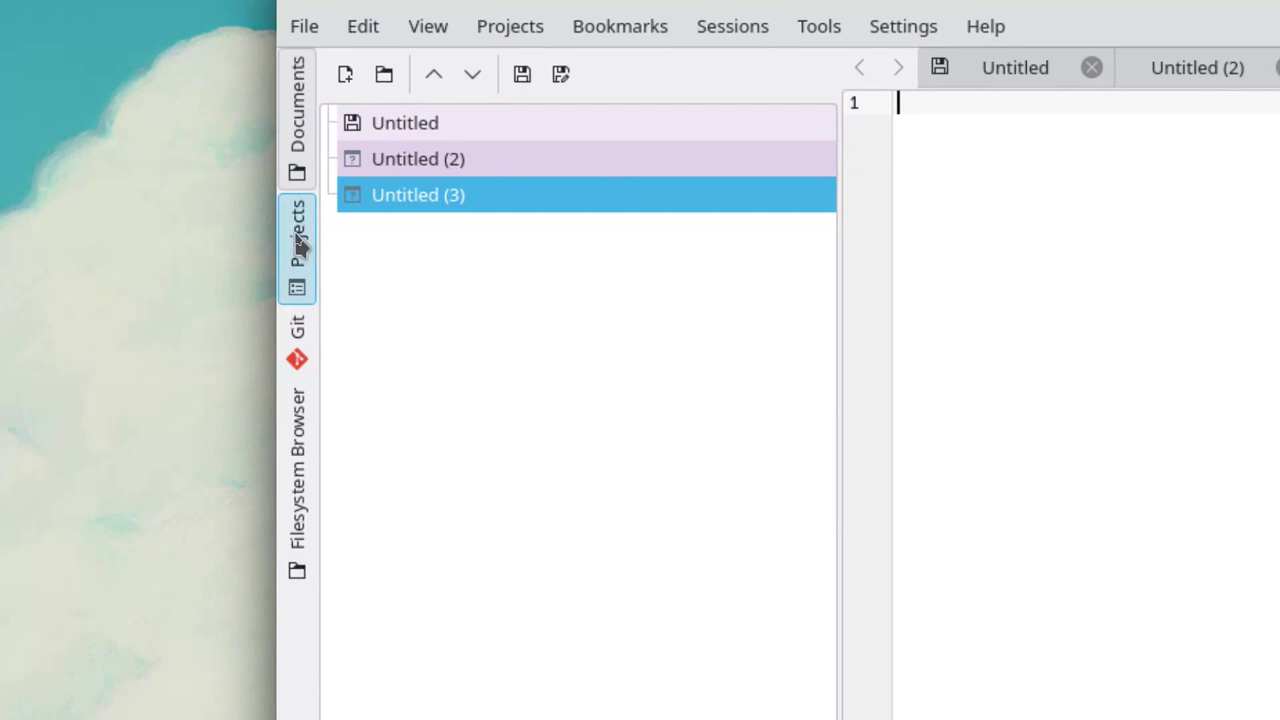
{"action": "left_click", "coordinate": [303, 286]}
{"action": "left_click", "coordinate": [297, 352]}
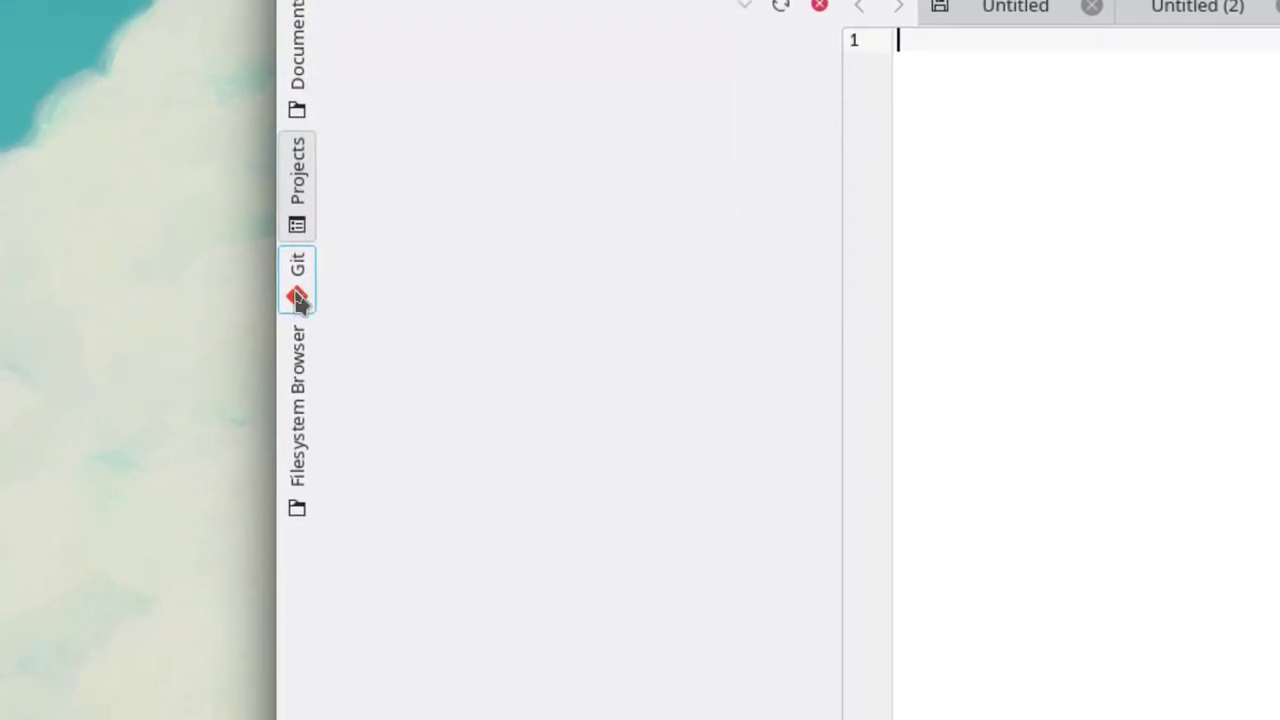
{"action": "left_click", "coordinate": [270, 290]}
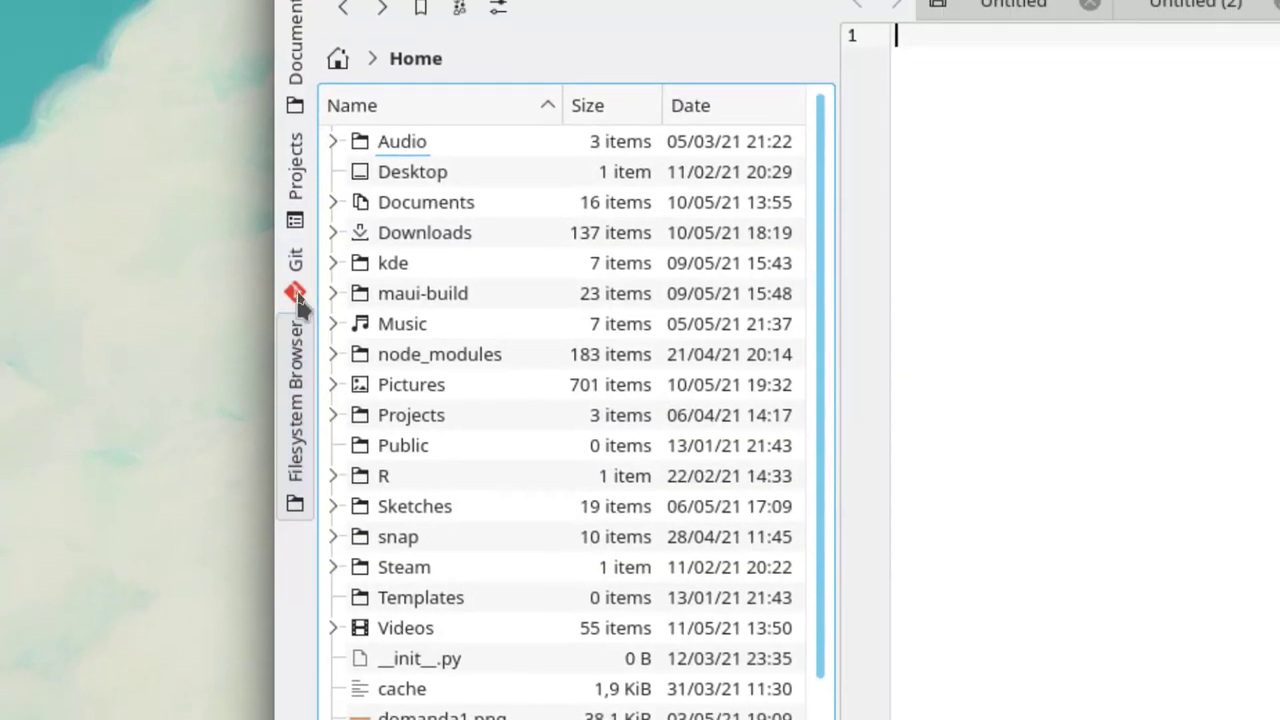
{"action": "left_click", "coordinate": [295, 368]}
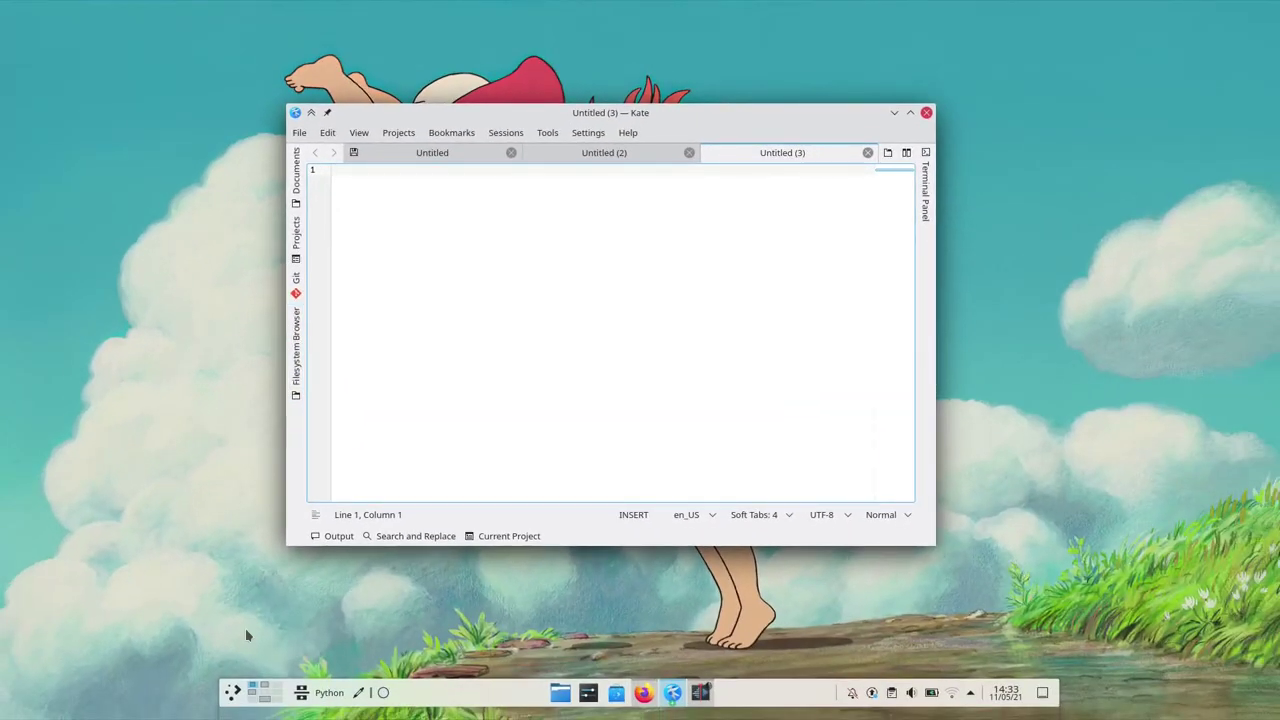
Inspect the application launcher's styling and close it again
{"action": "key", "text": "super"}
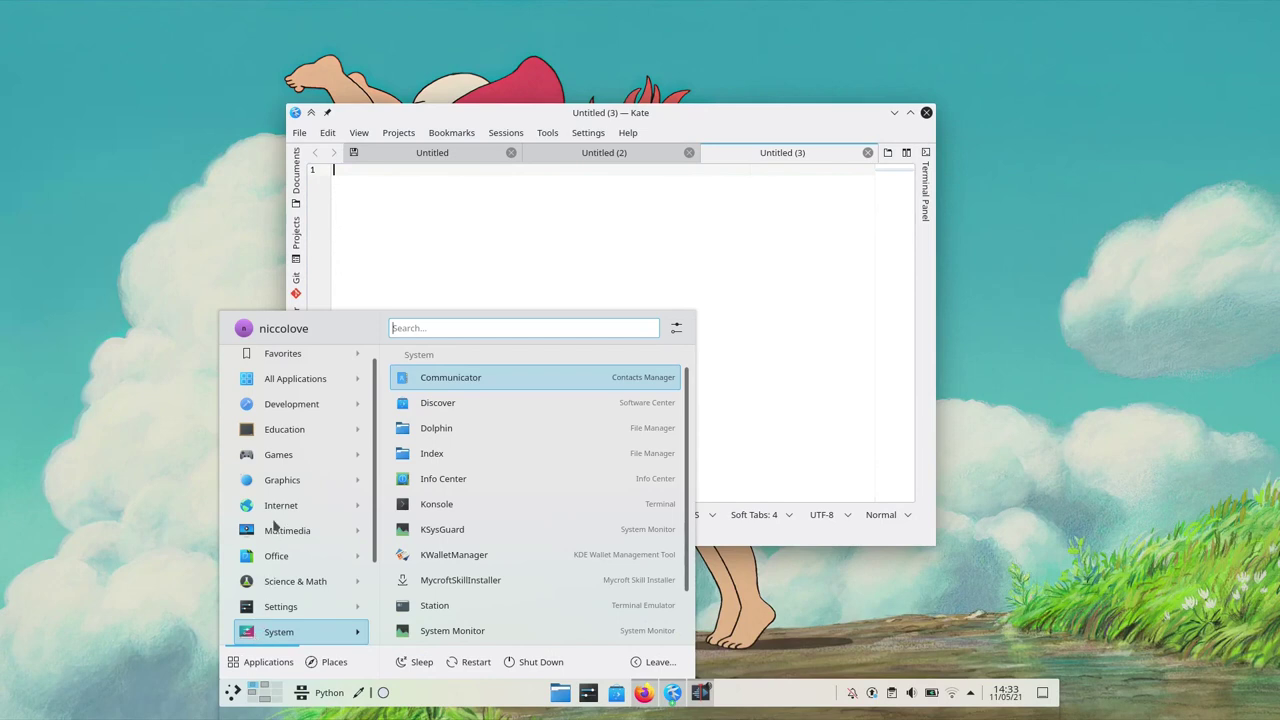
{"action": "mouse_move", "coordinate": [277, 491]}
{"action": "key", "text": "Escape"}
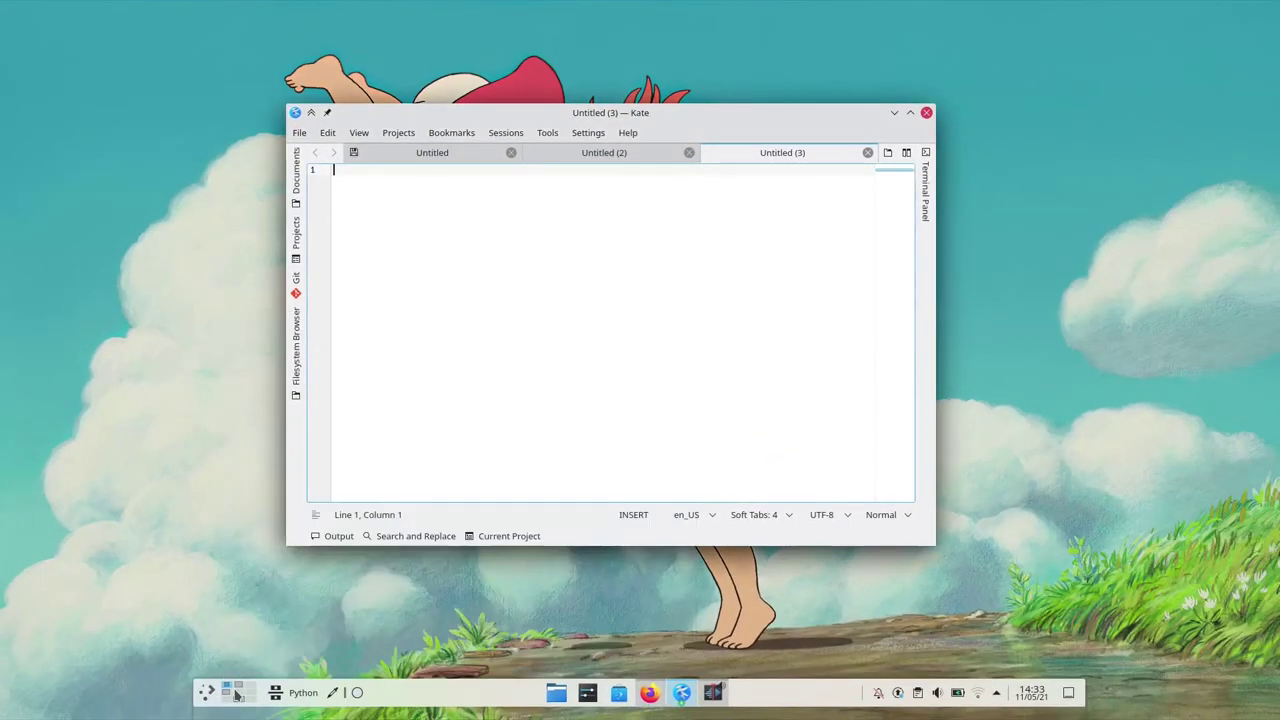
Set the third document's indentation mode to Tabulators and recheck the indentation options
{"action": "left_click", "coordinate": [785, 517]}
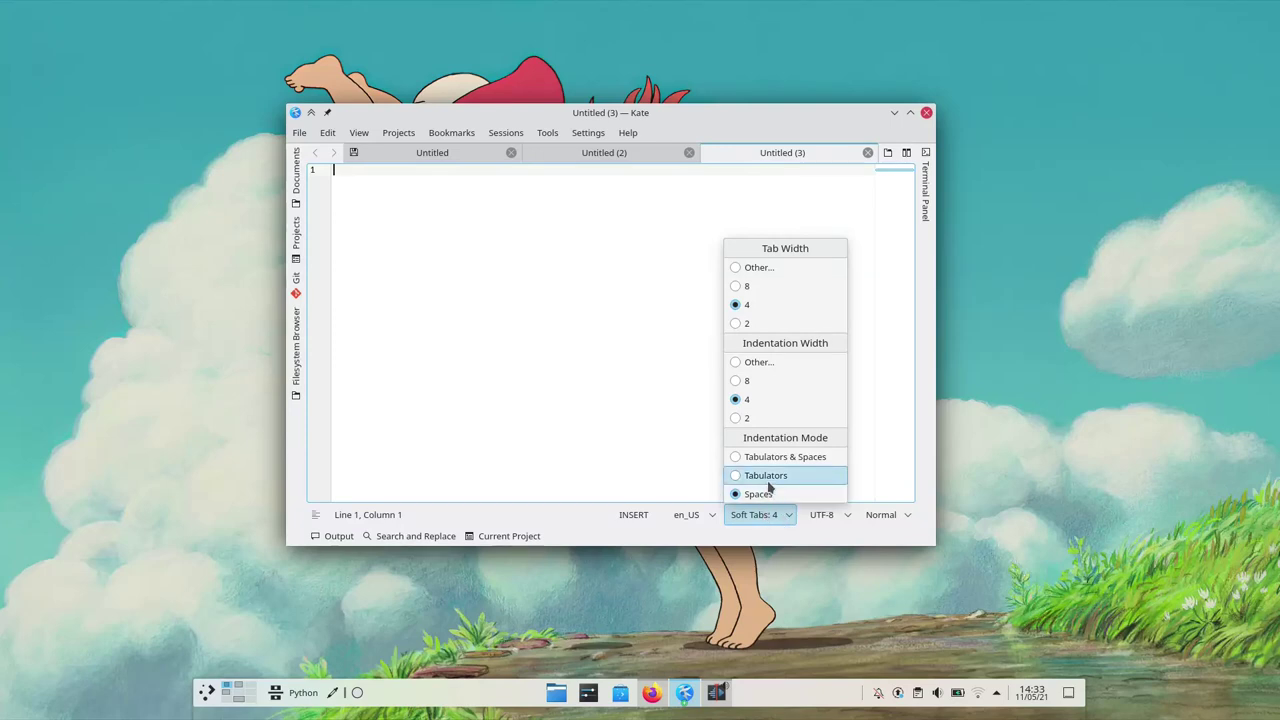
{"action": "left_click", "coordinate": [771, 477]}
{"action": "left_click", "coordinate": [765, 514]}
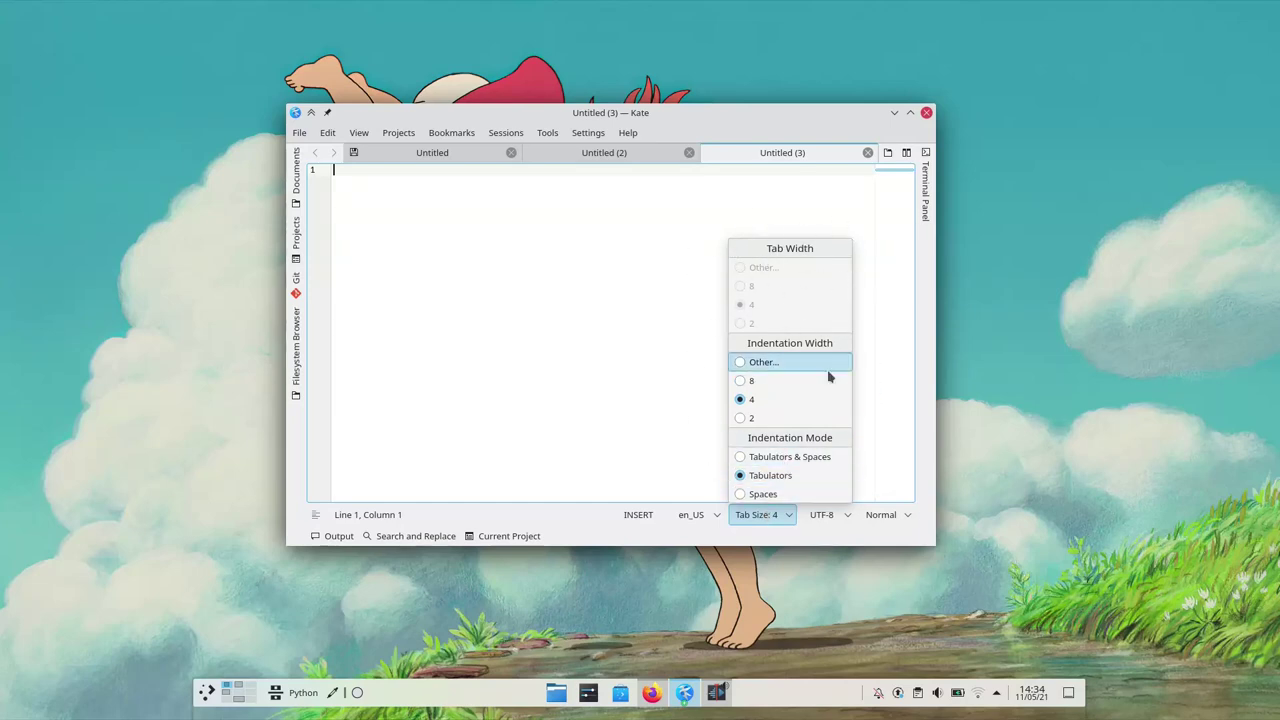
{"action": "left_click", "coordinate": [758, 518]}
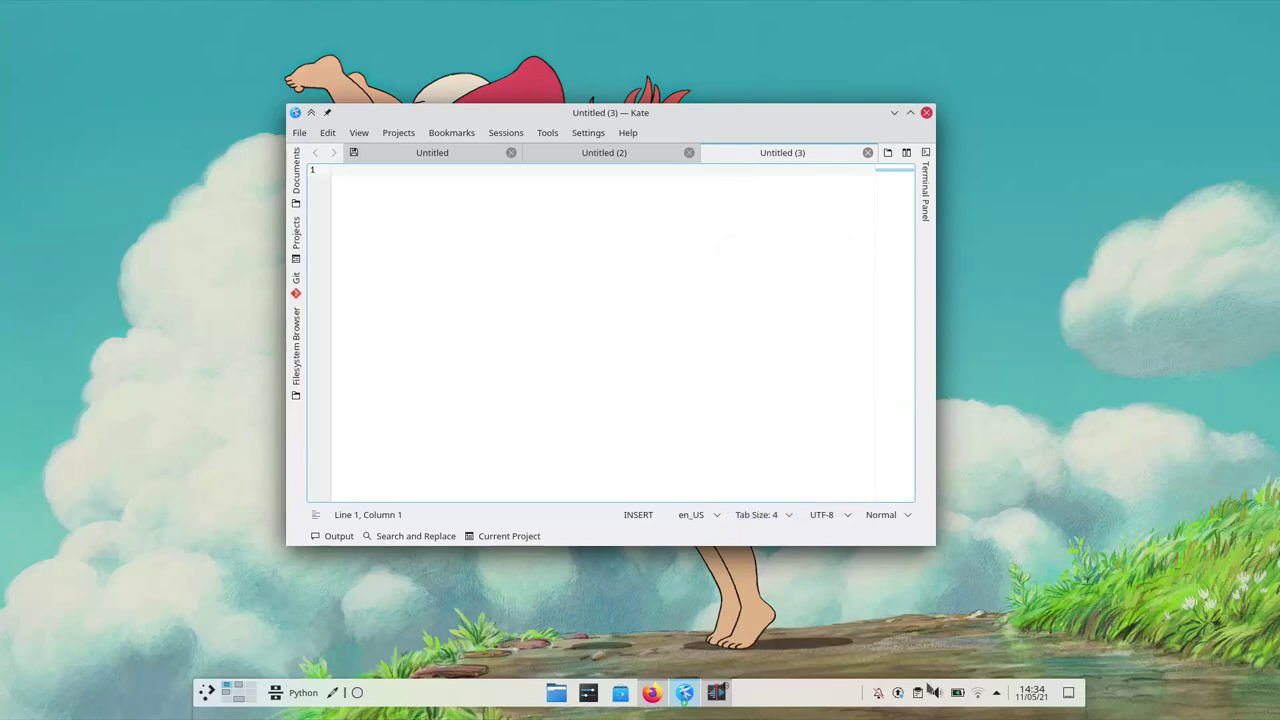
Inspect the clipboard history's styling and close it again
{"action": "left_click", "coordinate": [918, 693]}
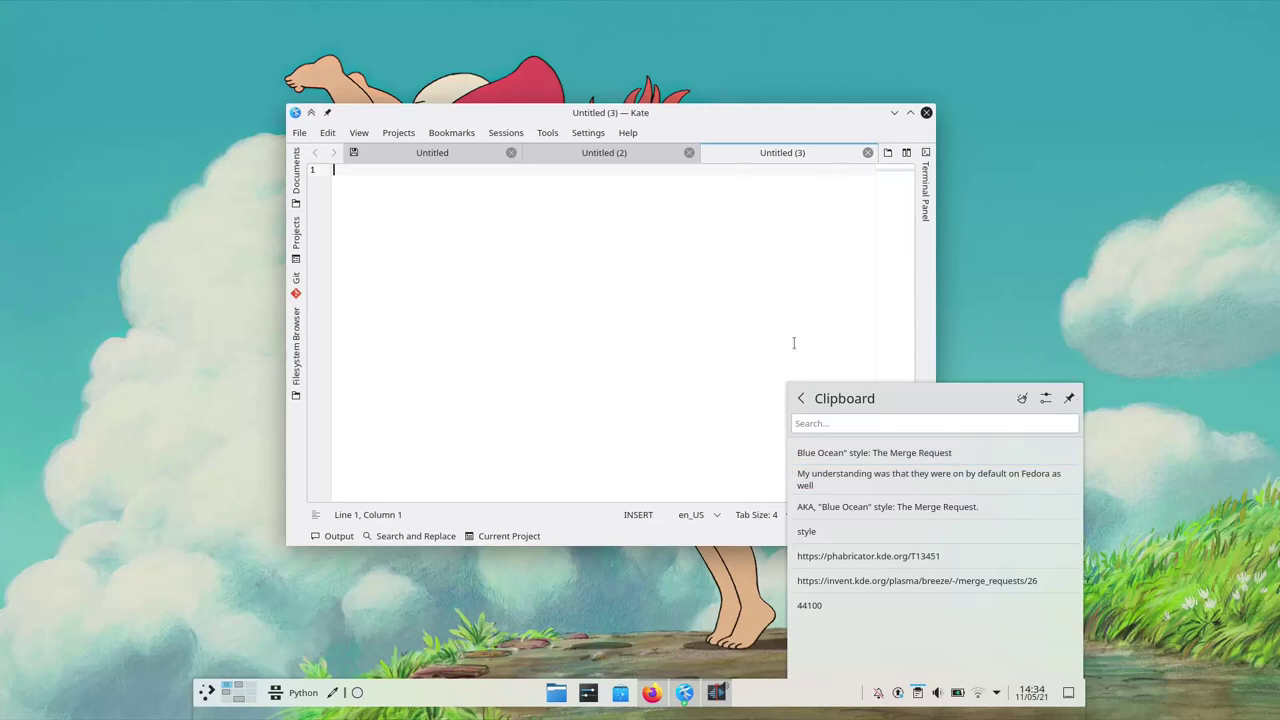
{"action": "left_click", "coordinate": [920, 698]}
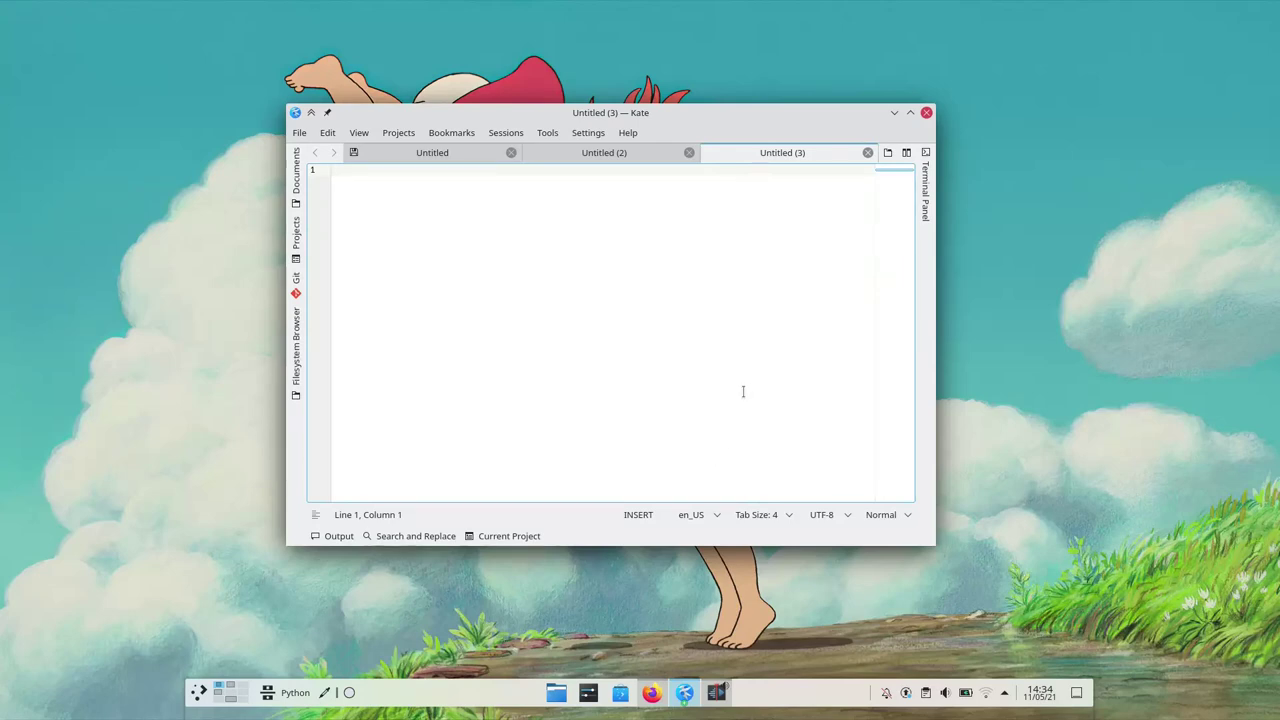
Enter the sample lines "uaoeua", "ue", "uauaoeua" and "ue" in the third document
{"action": "key", "text": "ctrl+o"}
{"action": "key", "text": "Escape"}
{"action": "type", "text": "uaoeua"}
{"action": "key", "text": "Return"}
{"action": "type", "text": "ue"}
{"action": "key", "text": "Return"}
{"action": "type", "text": "uauaoeua"}
{"action": "key", "text": "Return"}
{"action": "type", "text": "ue"}
{"action": "key", "text": "Return"}
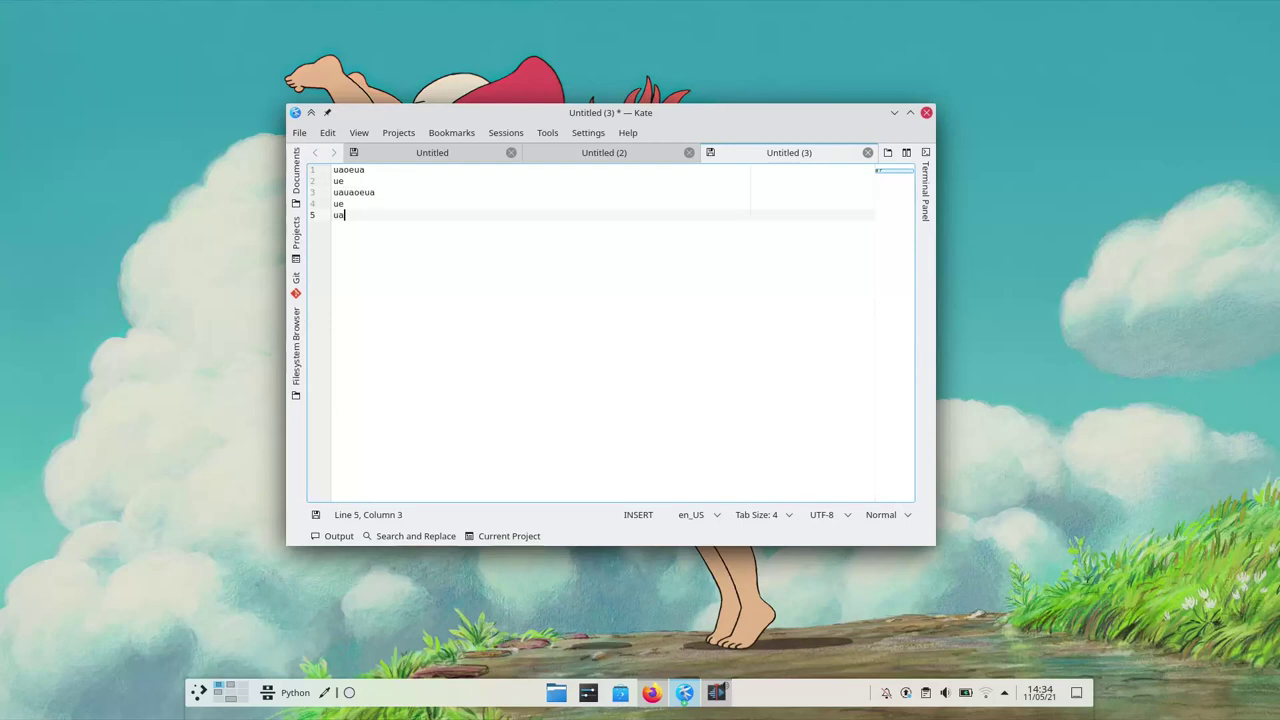
Extend the third document to line 85 by repeating the "uauaoeua" and "ue" lines
{"action": "type", "text": "uauaoeua ue uauaoeua ue uauaoeua ue uauaoeua ue uauaoeua ue uauaoeua ue uauaoeua ue uauaoeua ue uauaoeua ue uauaoeua ue uauaoeua ue ua"}
{"action": "key", "text": "ctrl+v"}
{"action": "key", "text": "ctrl+v"}
{"action": "key", "text": "ctrl+v"}
{"action": "key", "text": "ctrl+v"}
{"action": "key", "text": "ctrl+v"}
{"action": "key", "text": "ctrl+v"}
{"action": "key", "text": "ctrl+v"}
{"action": "key", "text": "ctrl+v"}
{"action": "key", "text": "ctrl+v"}
{"action": "key", "text": "ctrl+v"}
{"action": "key", "text": "ctrl+v"}
{"action": "key", "text": "ctrl+v"}
{"action": "key", "text": "ctrl+v"}
{"action": "key", "text": "ctrl+v"}
{"action": "key", "text": "ctrl+v"}
{"action": "key", "text": "ctrl+v"}
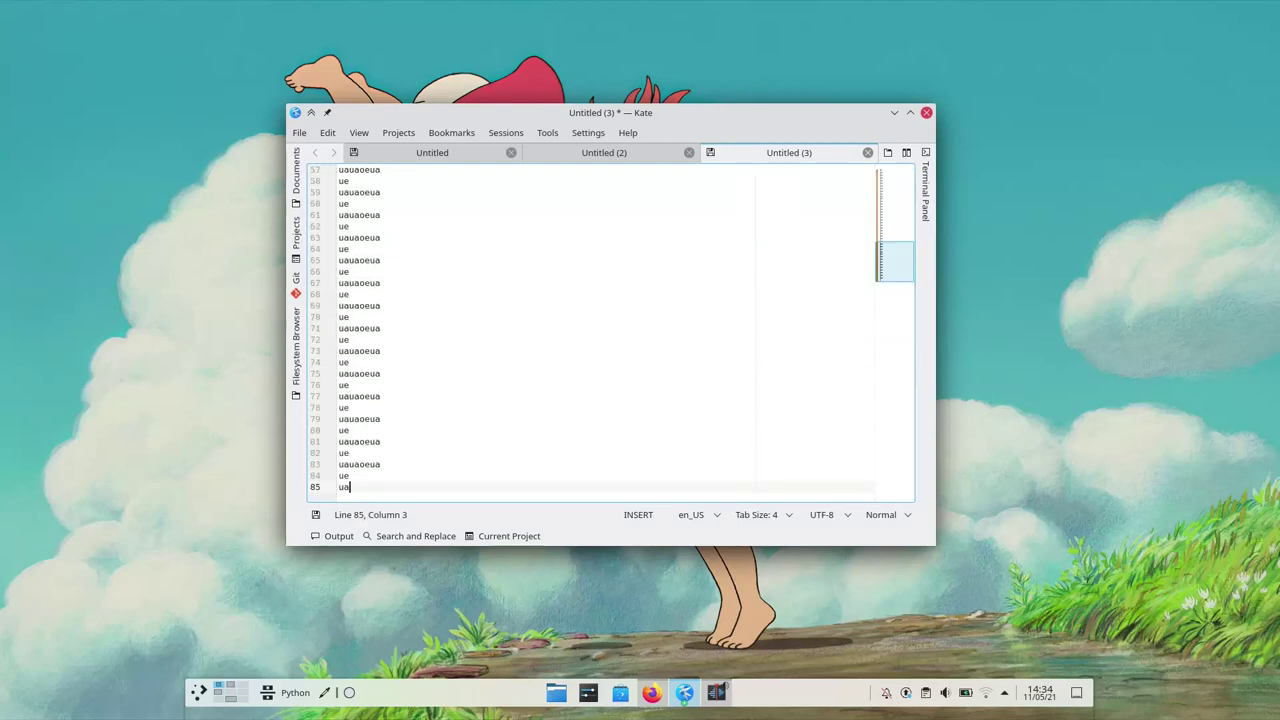
{"action": "left_click", "coordinate": [890, 227]}
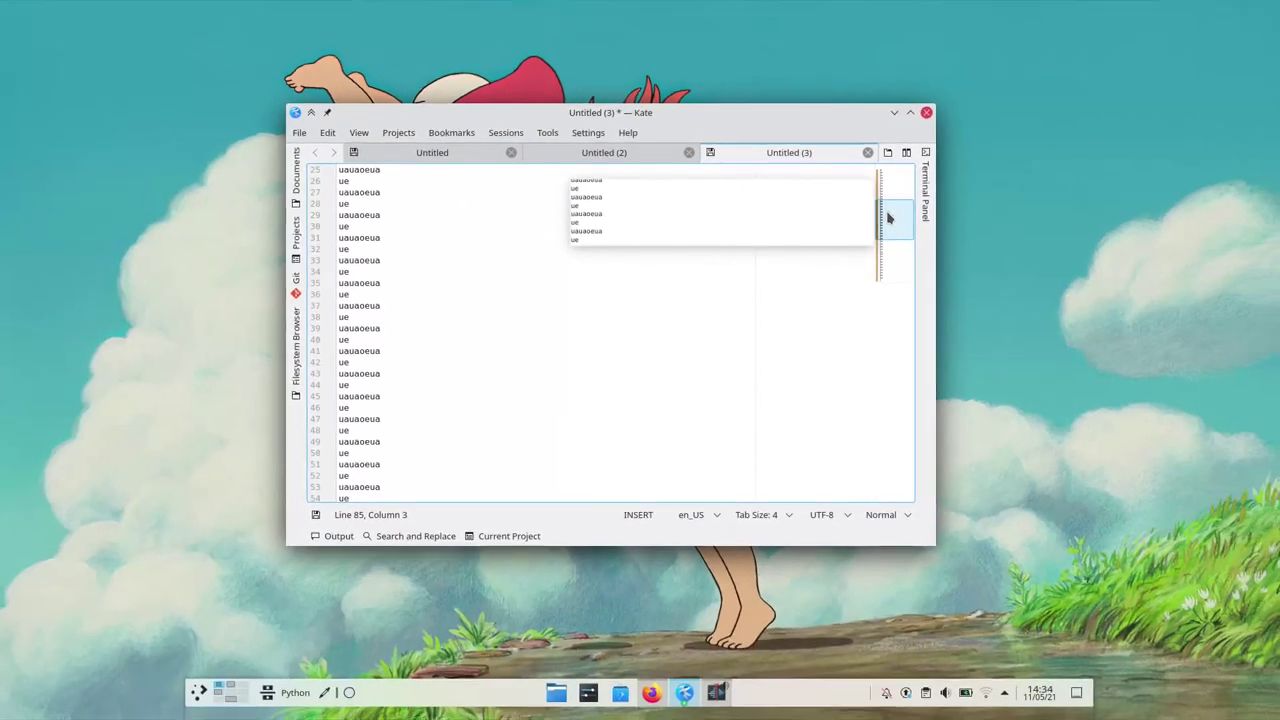
Inspect the styling of the Settings menu's entries and check boxes, and close it again
{"action": "left_click", "coordinate": [586, 133]}
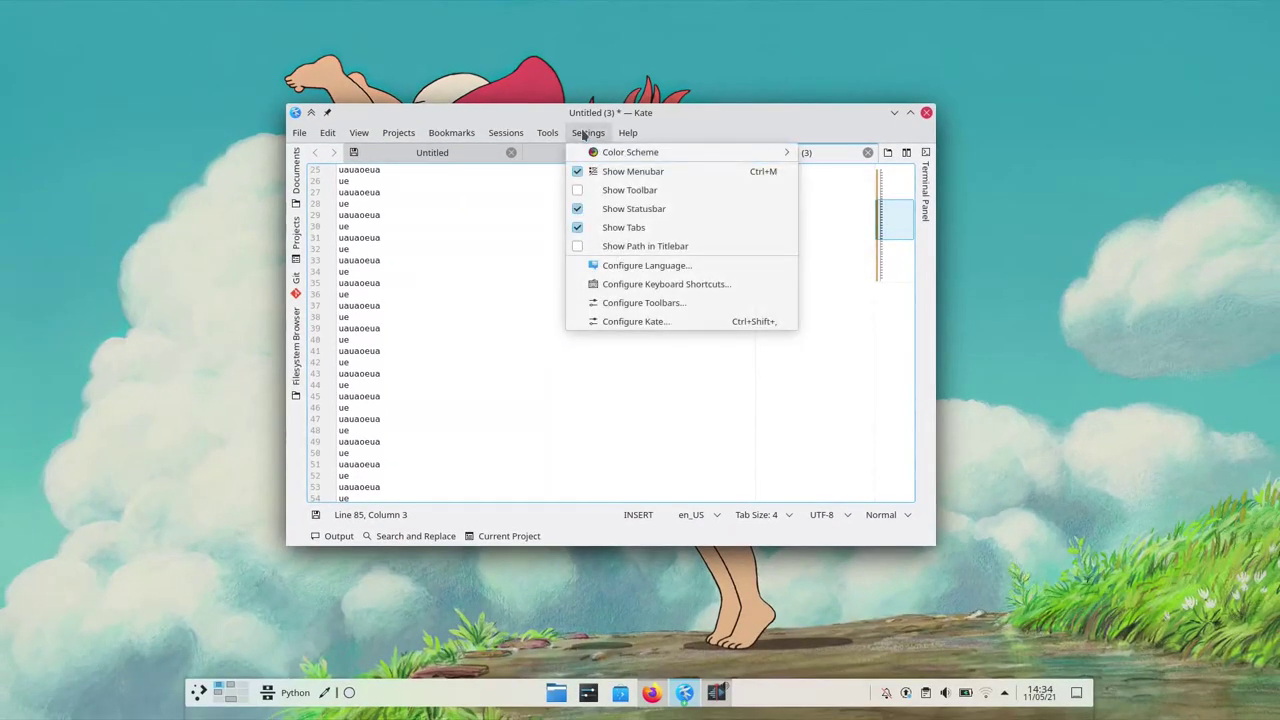
{"action": "left_click", "coordinate": [588, 133]}
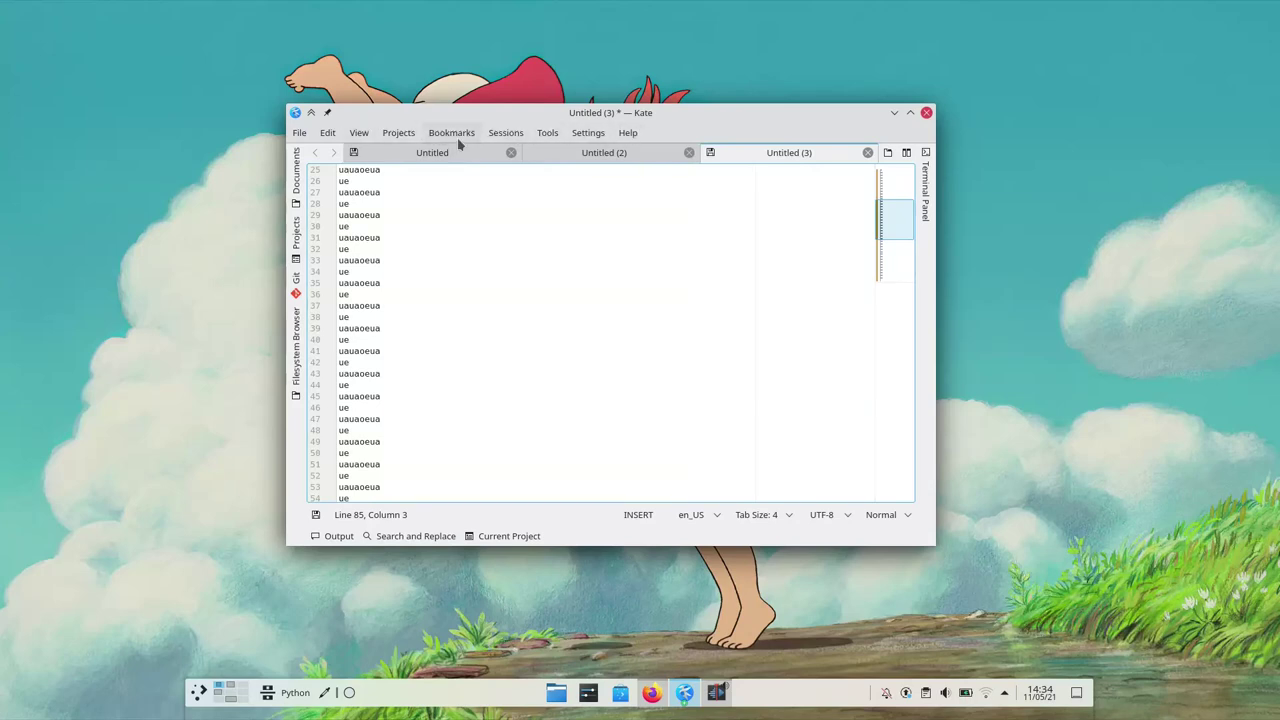
{"action": "left_click", "coordinate": [574, 133]}
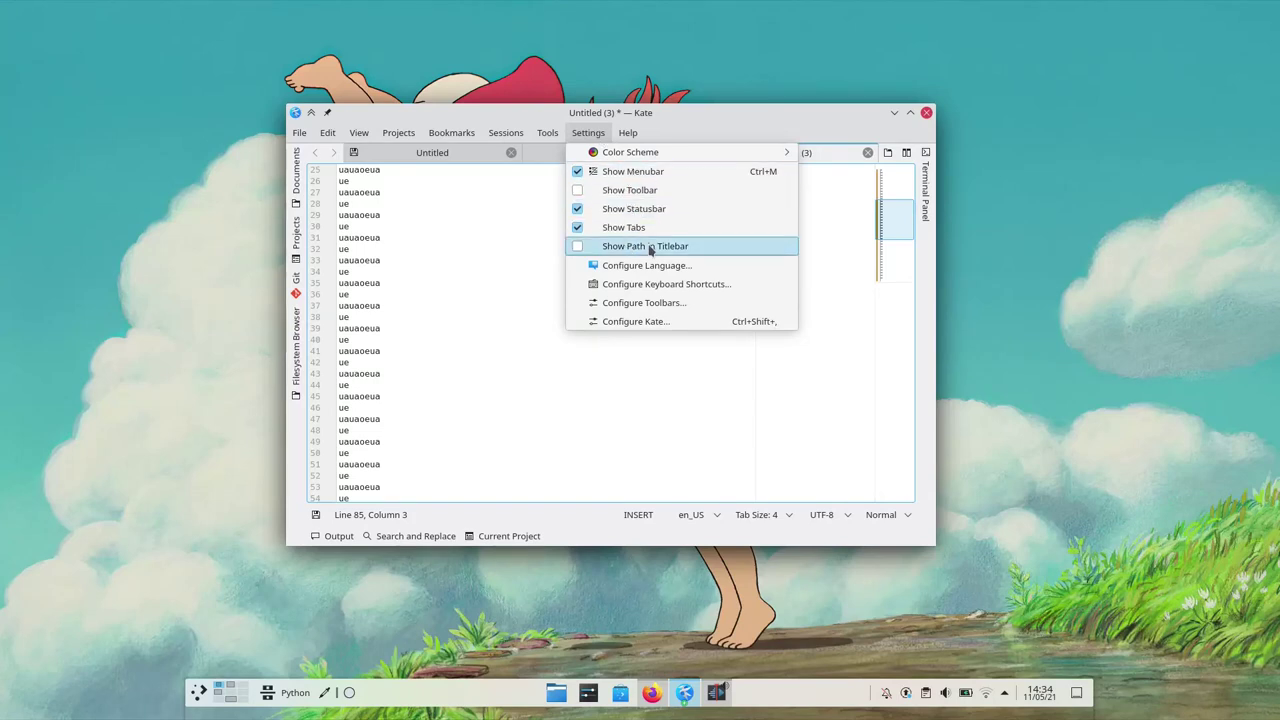
{"action": "mouse_move", "coordinate": [663, 153]}
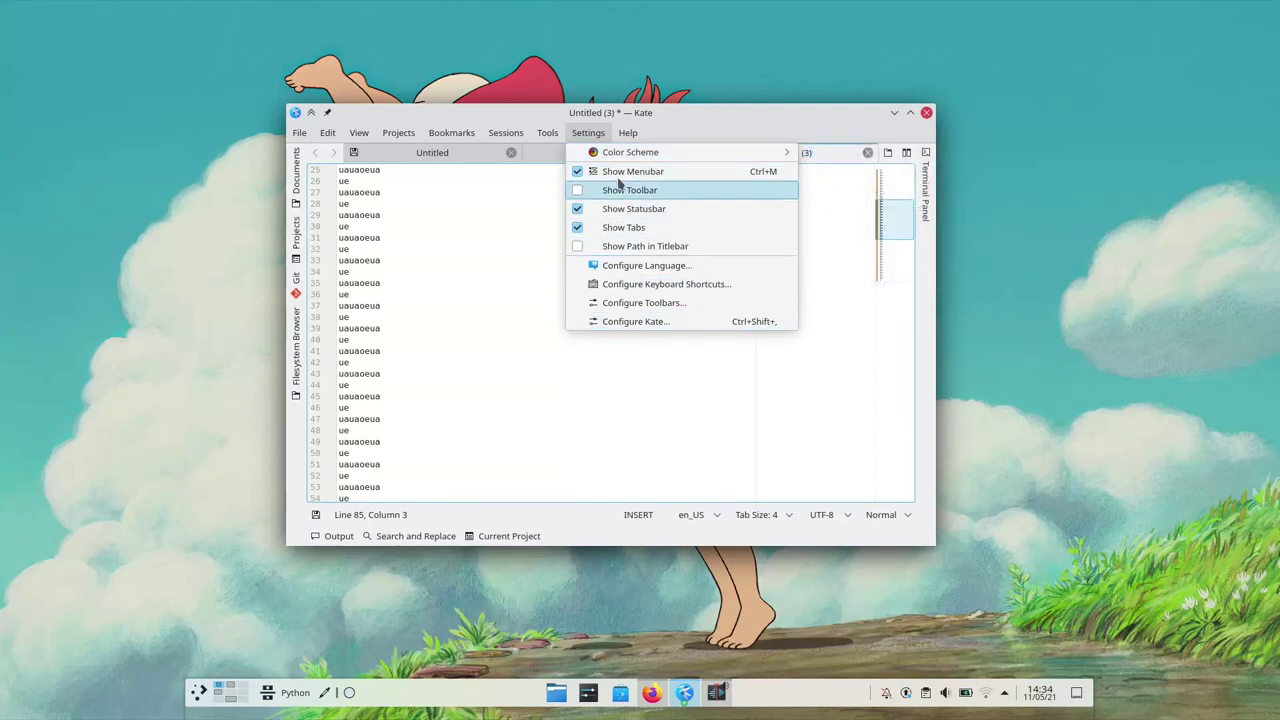
{"action": "left_click", "coordinate": [586, 134]}
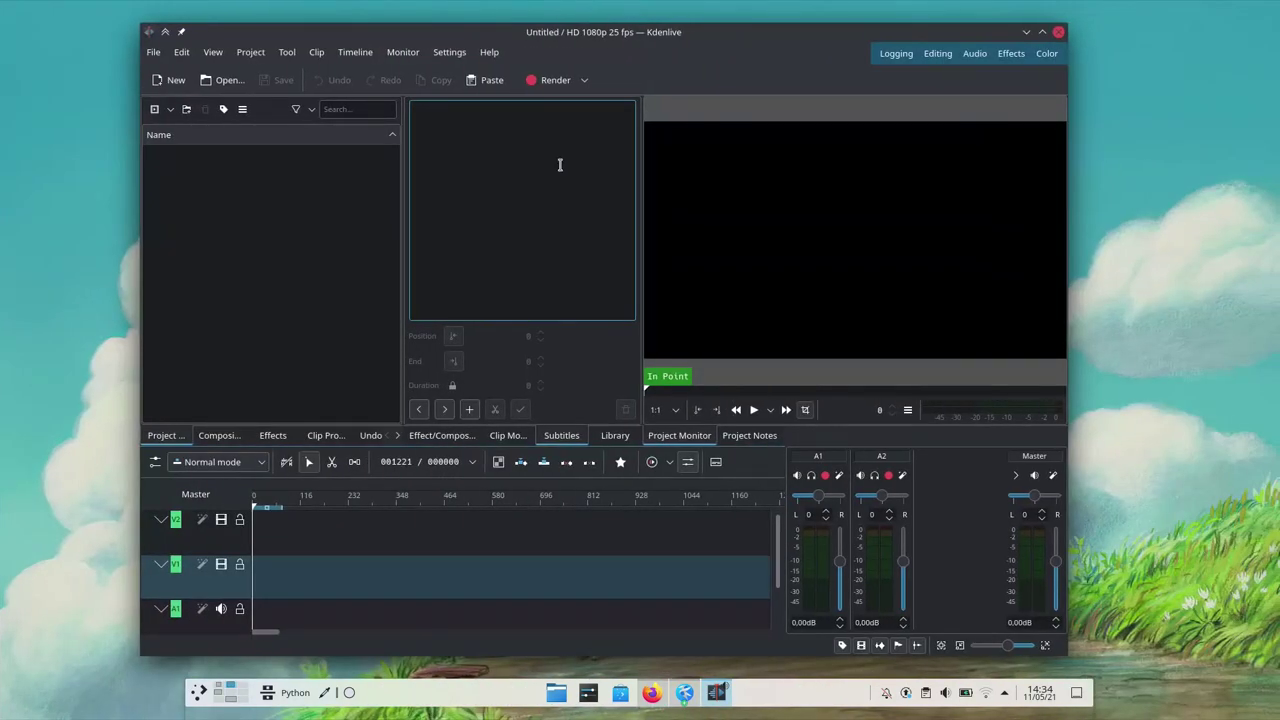
In Kdenlive, inspect the styling of the Timeline, Settings and Monitor menus, including the Current Monitor Overlay options
{"action": "left_click", "coordinate": [355, 52]}
{"action": "mouse_move", "coordinate": [380, 76]}
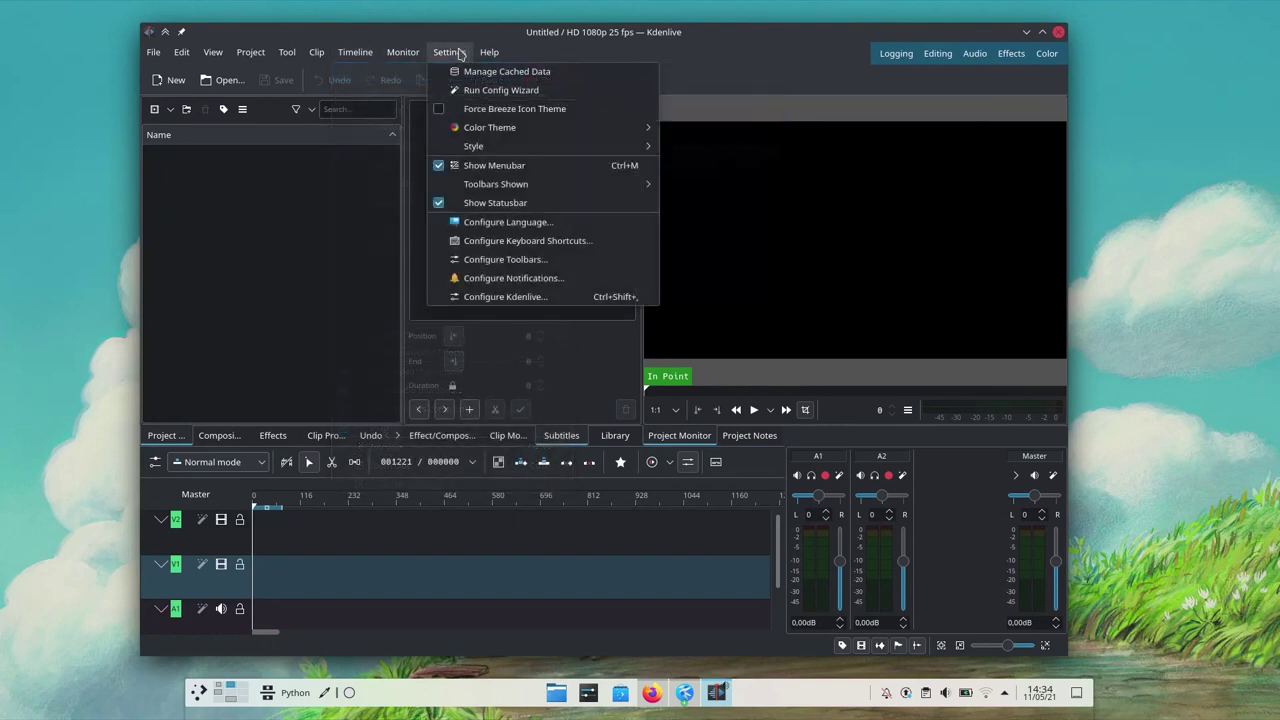
{"action": "mouse_move", "coordinate": [403, 52]}
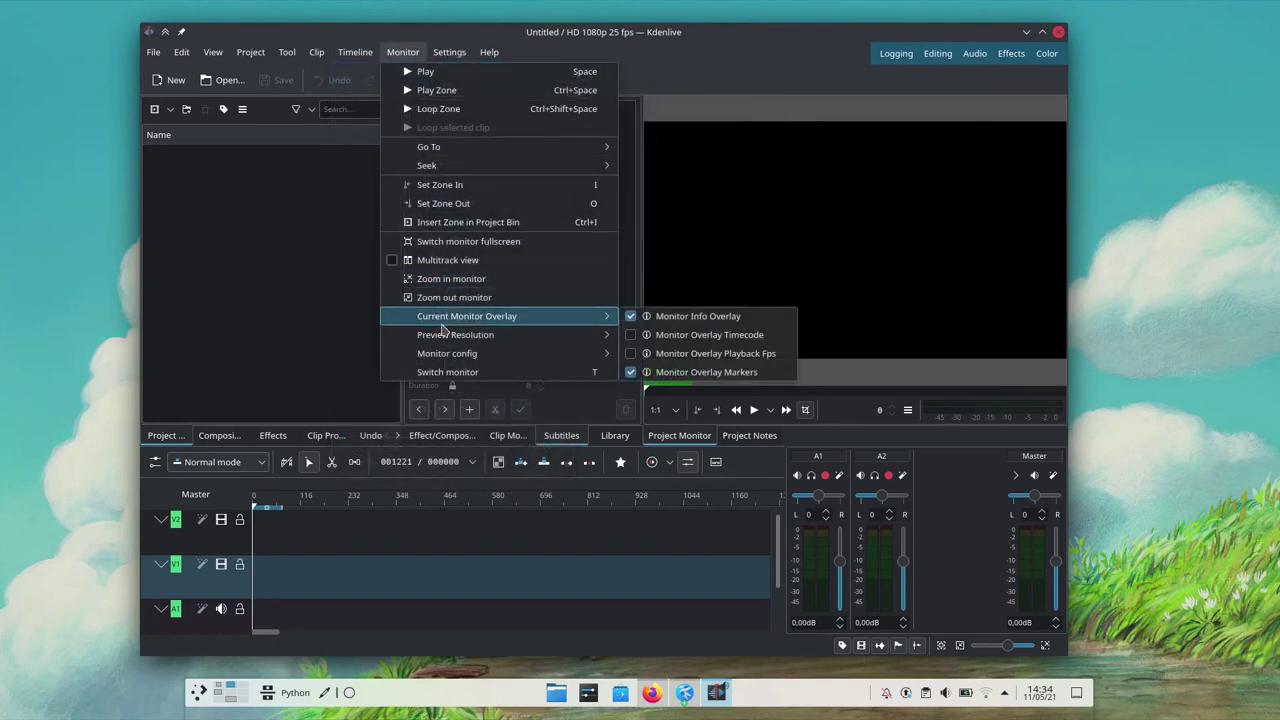
{"action": "left_click", "coordinate": [453, 372]}
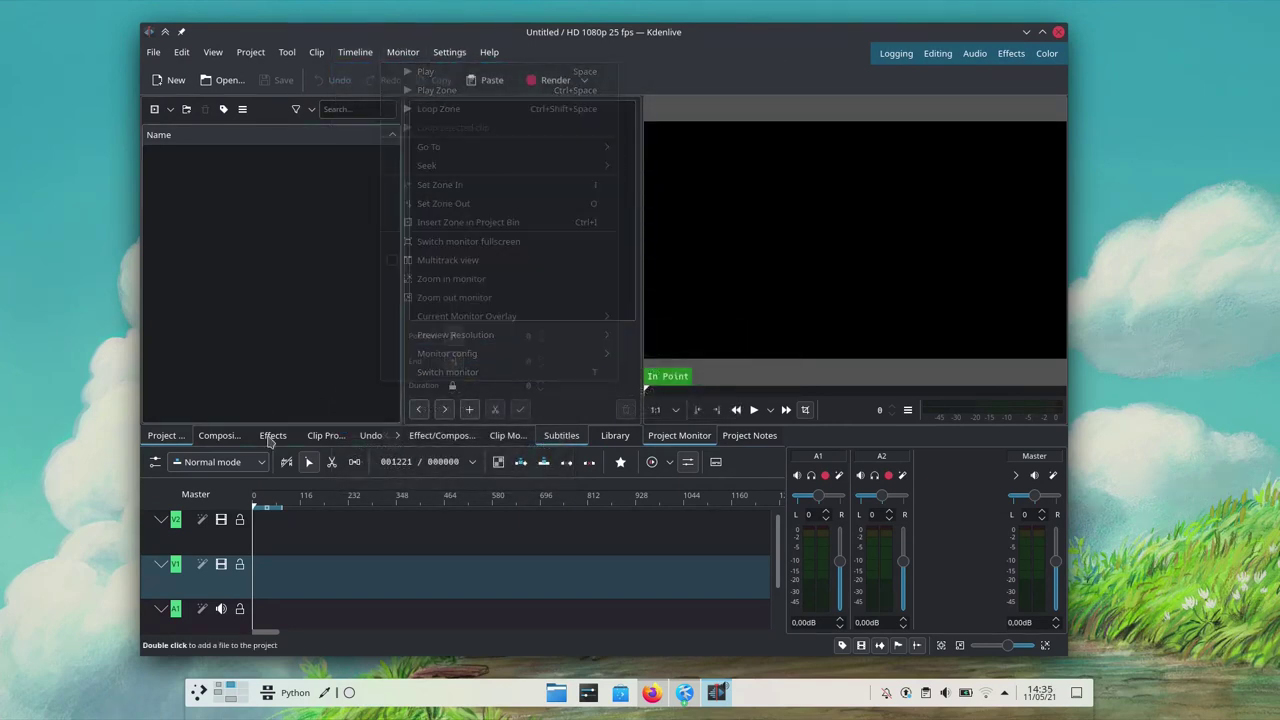
View the compositions list, the Effect/Composition Stack, the clip monitor and the Library in turn
{"action": "left_click", "coordinate": [219, 435]}
{"action": "left_click", "coordinate": [462, 435]}
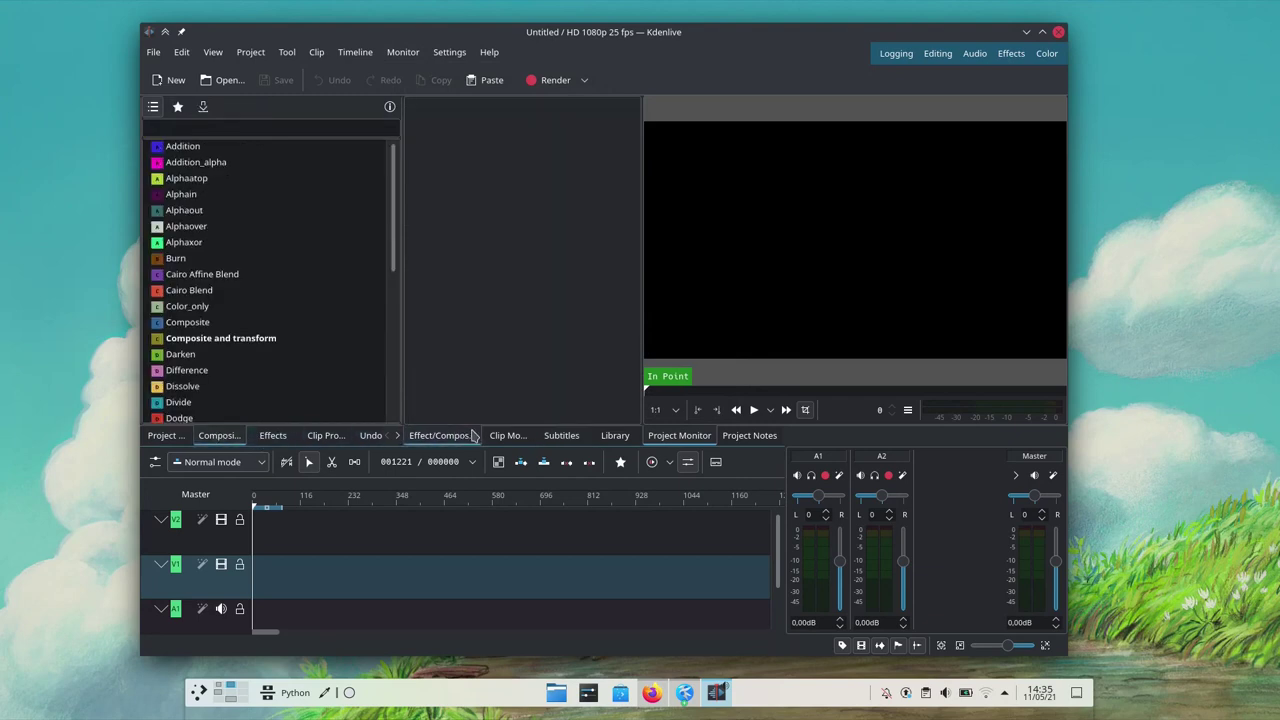
{"action": "left_click", "coordinate": [508, 435]}
{"action": "left_click", "coordinate": [607, 437]}
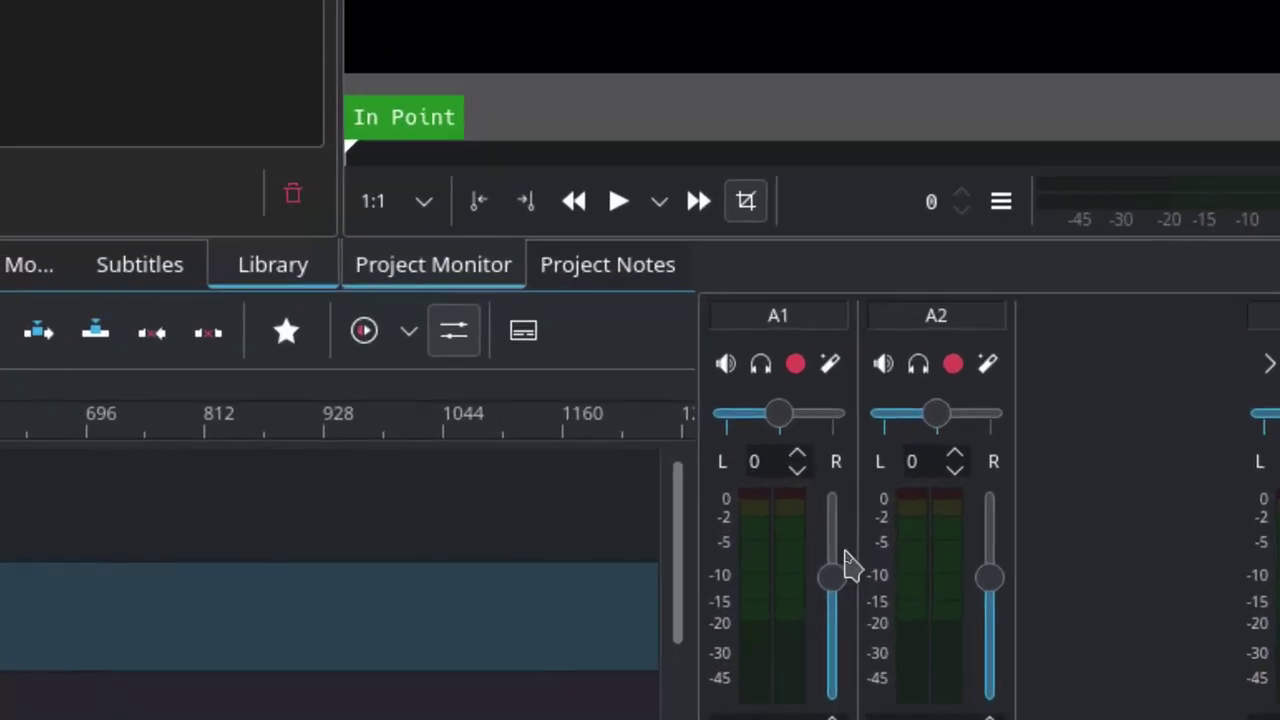
Set the mixer volumes to 13.27 dB for A1, -7.63 dB for A2 and 12.46 dB for Master, with balances of -15 on A2 and 28 on Master
{"action": "left_click_drag", "start_coordinate": [833, 576], "coordinate": [831, 519]}
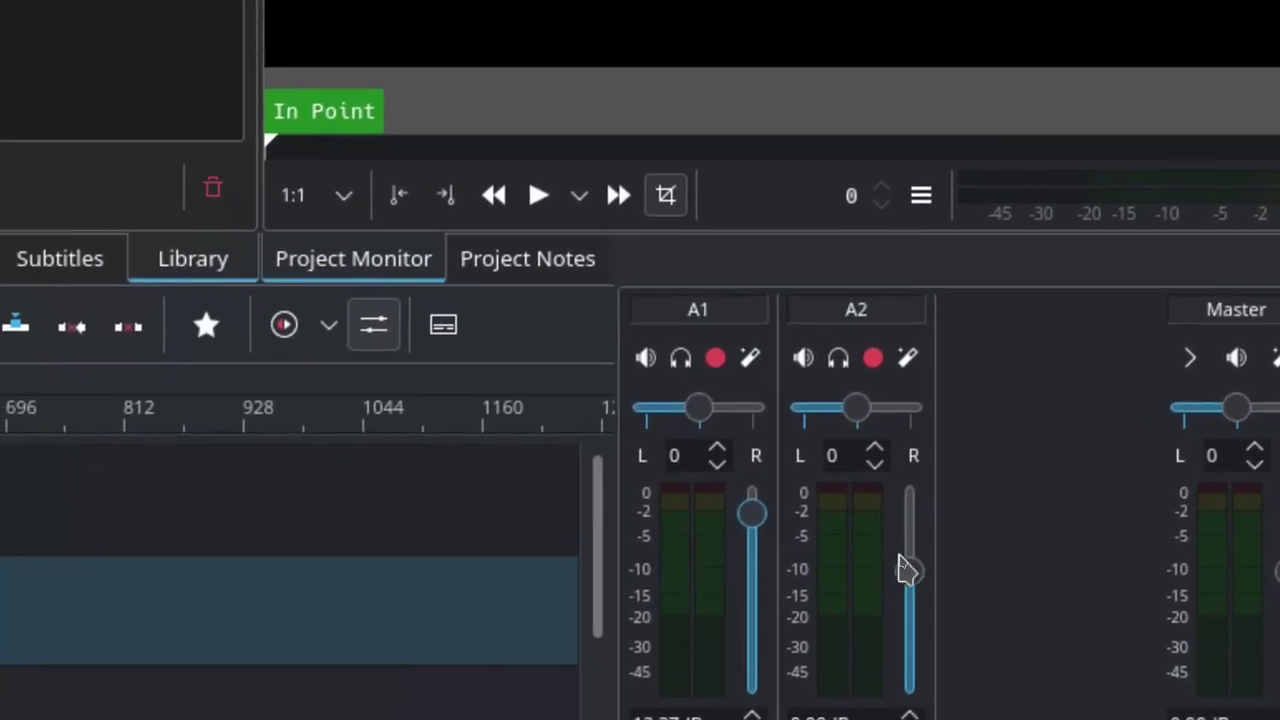
{"action": "left_click_drag", "start_coordinate": [908, 570], "coordinate": [908, 621]}
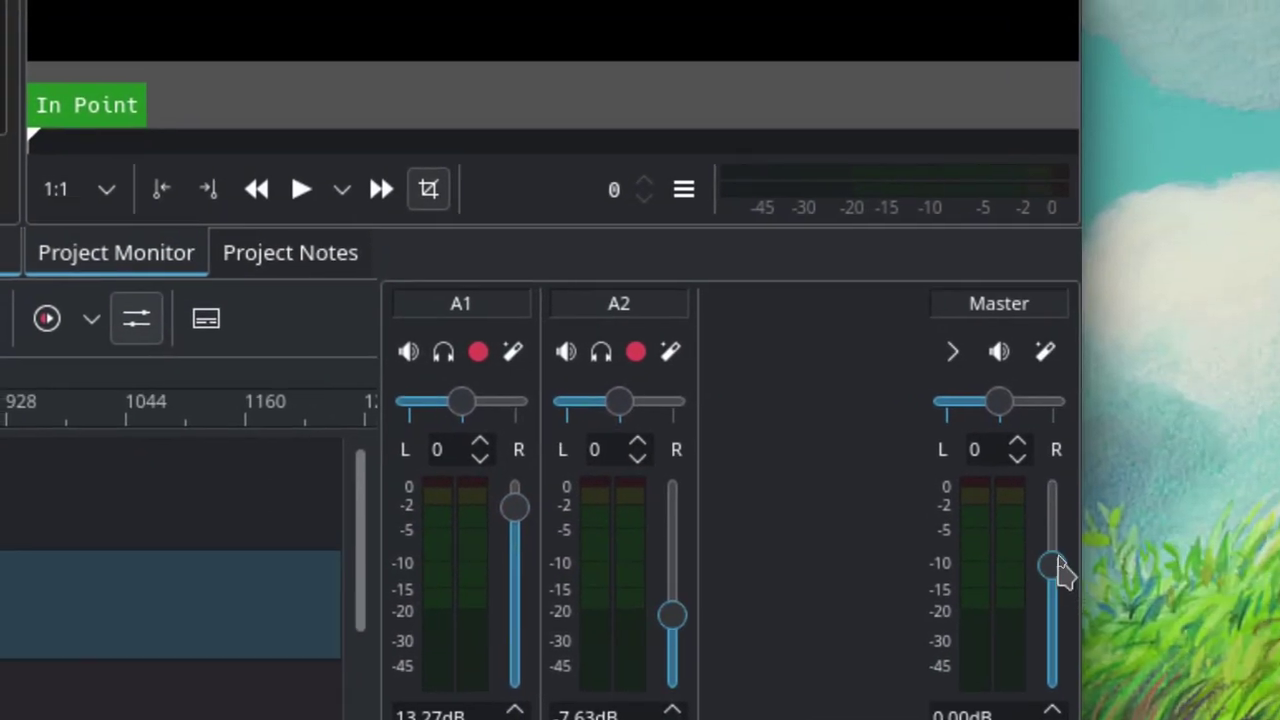
{"action": "left_click_drag", "start_coordinate": [1052, 565], "coordinate": [1052, 507]}
{"action": "left_click_drag", "start_coordinate": [996, 401], "coordinate": [1029, 402]}
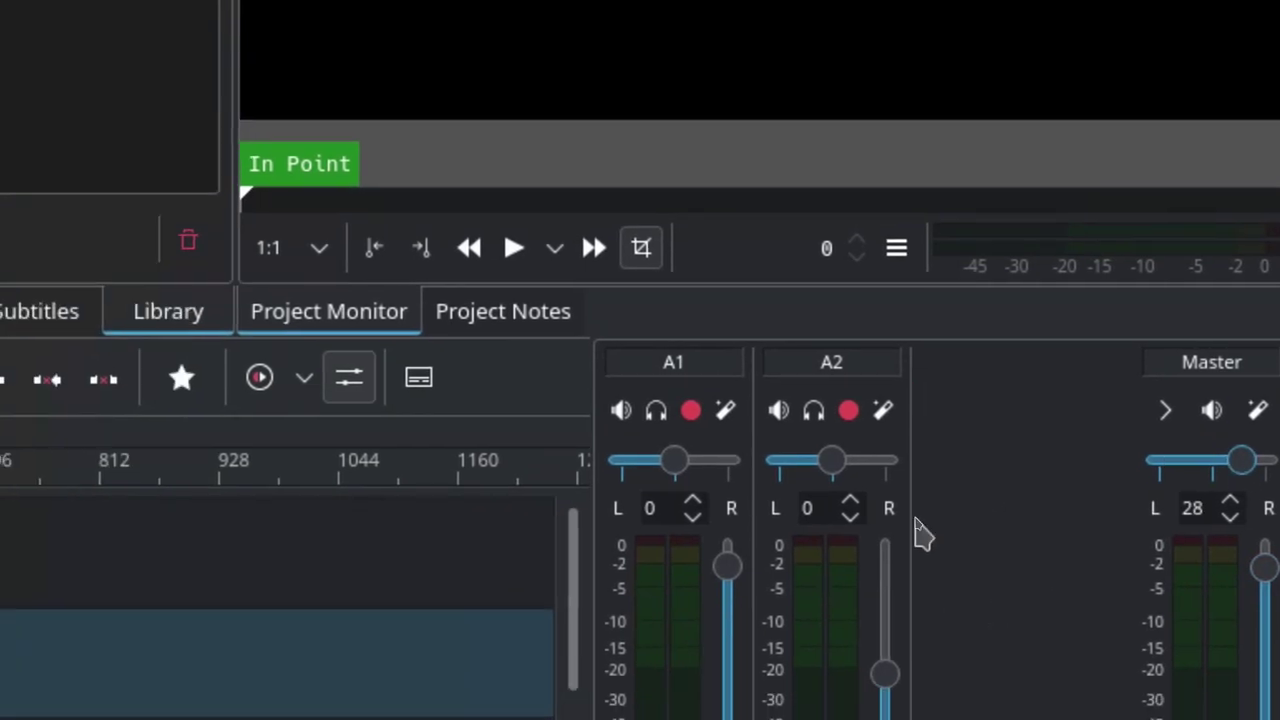
{"action": "left_click_drag", "start_coordinate": [831, 460], "coordinate": [821, 461]}
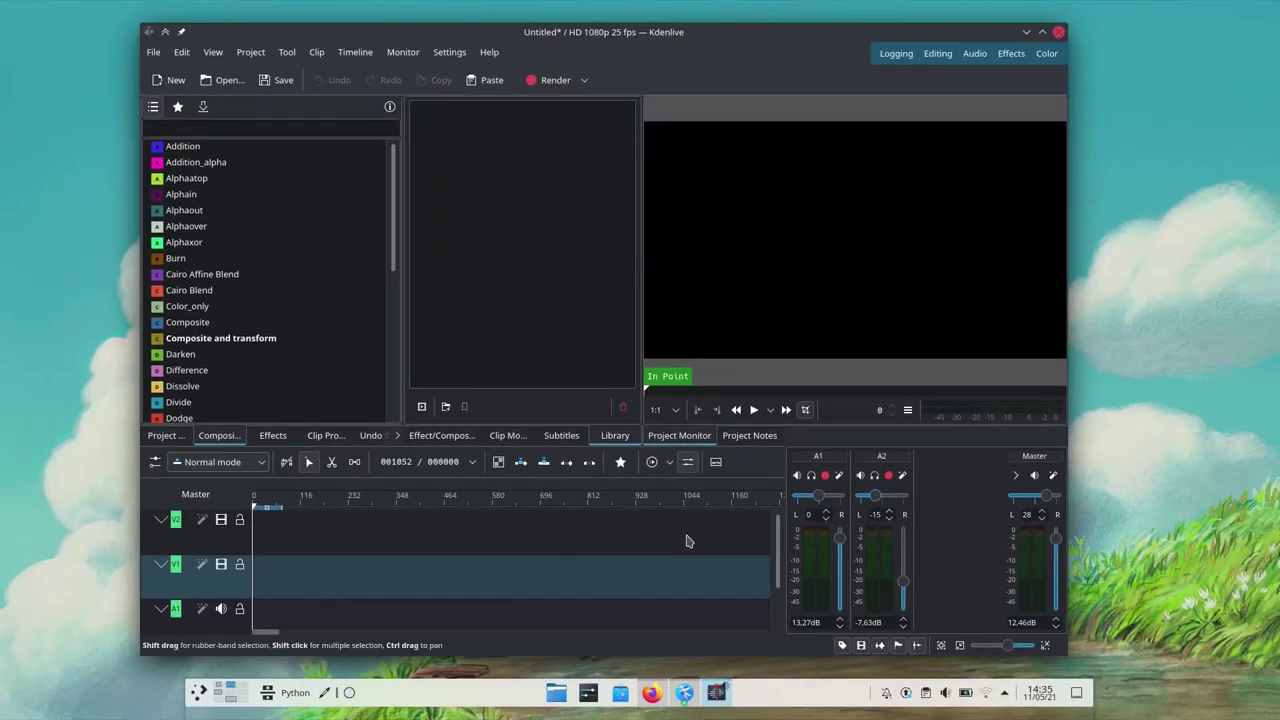
Inspect the V2 track's context options, including the compositions available for insertion, and dismiss them
{"action": "right_click", "coordinate": [687, 541]}
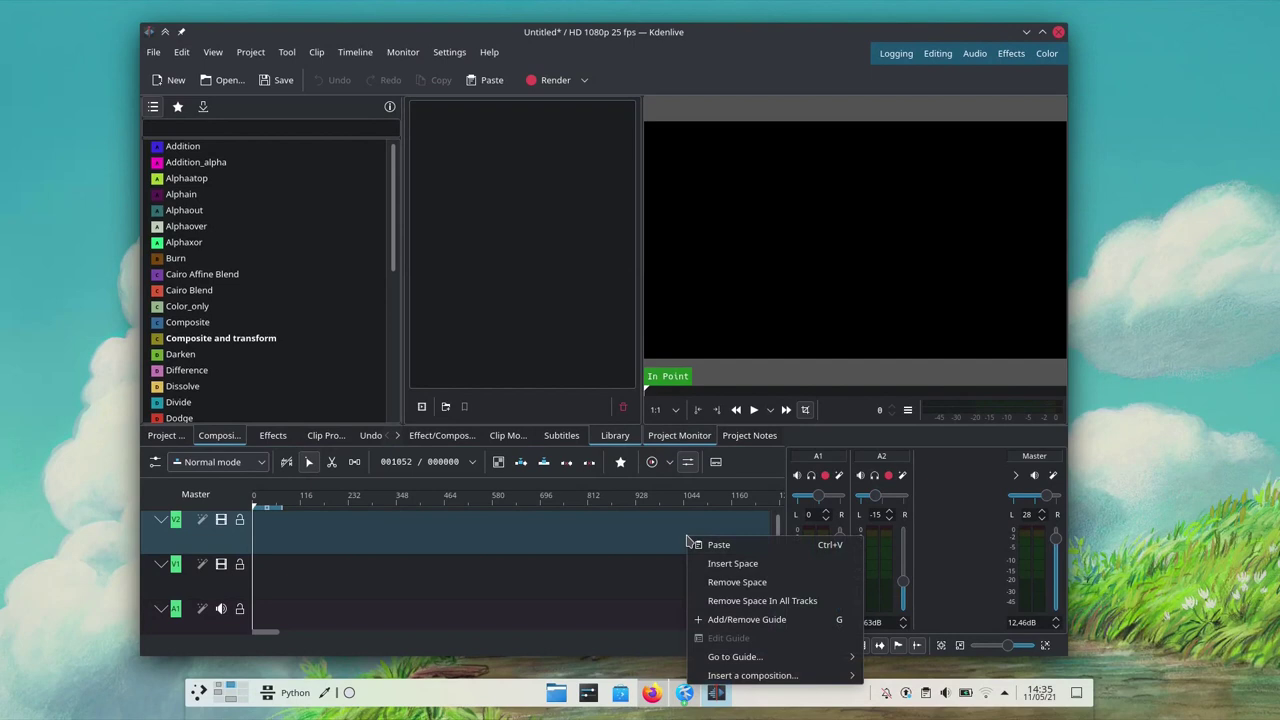
{"action": "mouse_move", "coordinate": [760, 676]}
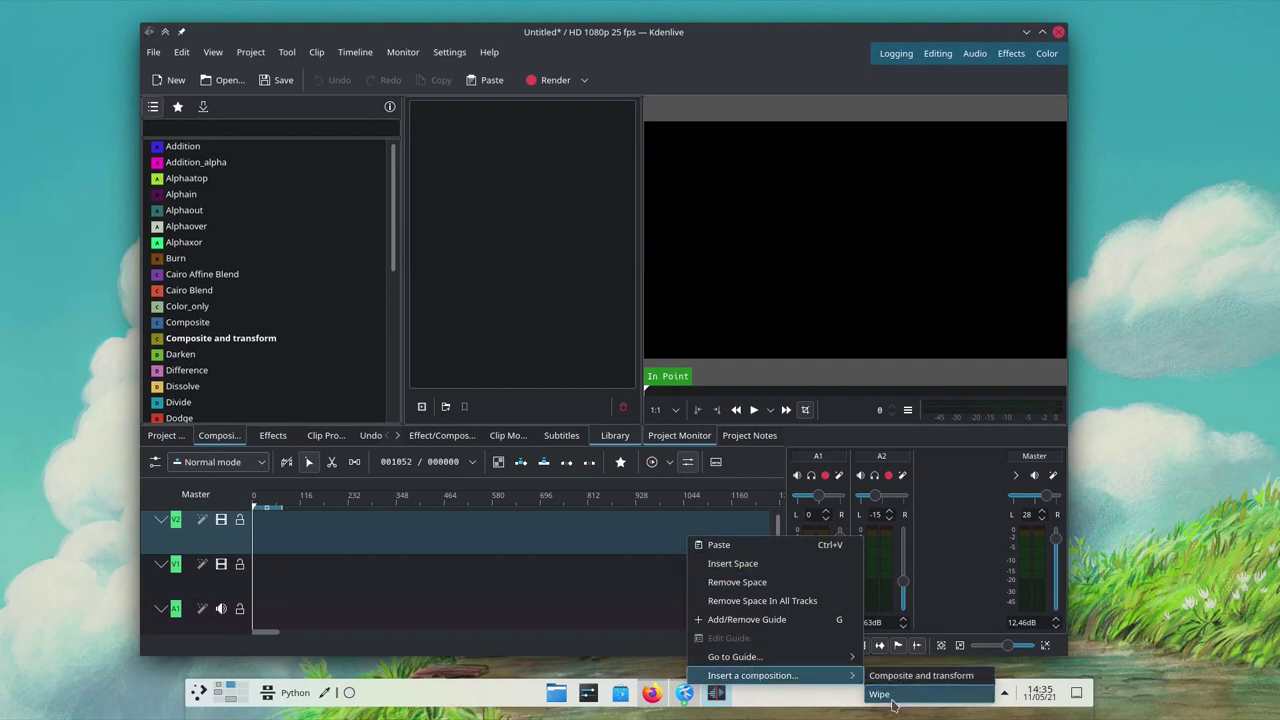
{"action": "left_click", "coordinate": [526, 606]}
{"action": "left_click", "coordinate": [415, 505]}
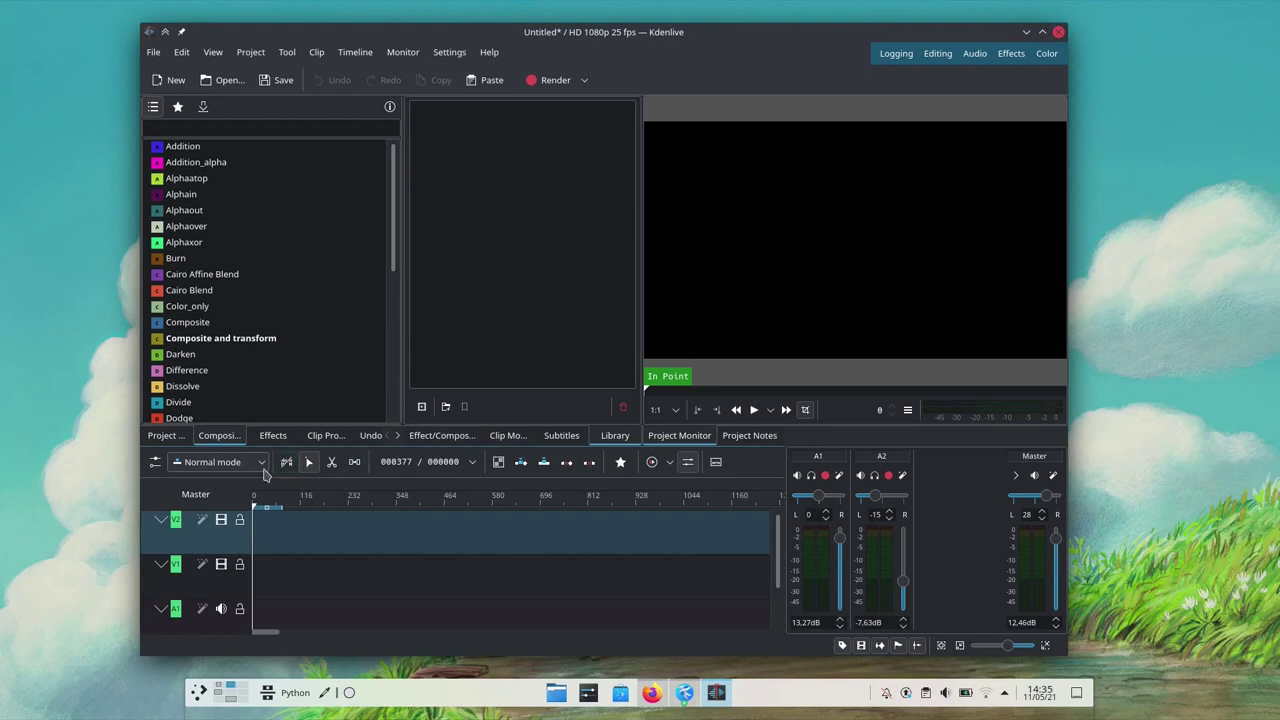
{"action": "left_click", "coordinate": [347, 500]}
Inspect the list of timeline edit modes and close it, keeping Normal mode
{"action": "left_click", "coordinate": [217, 470]}
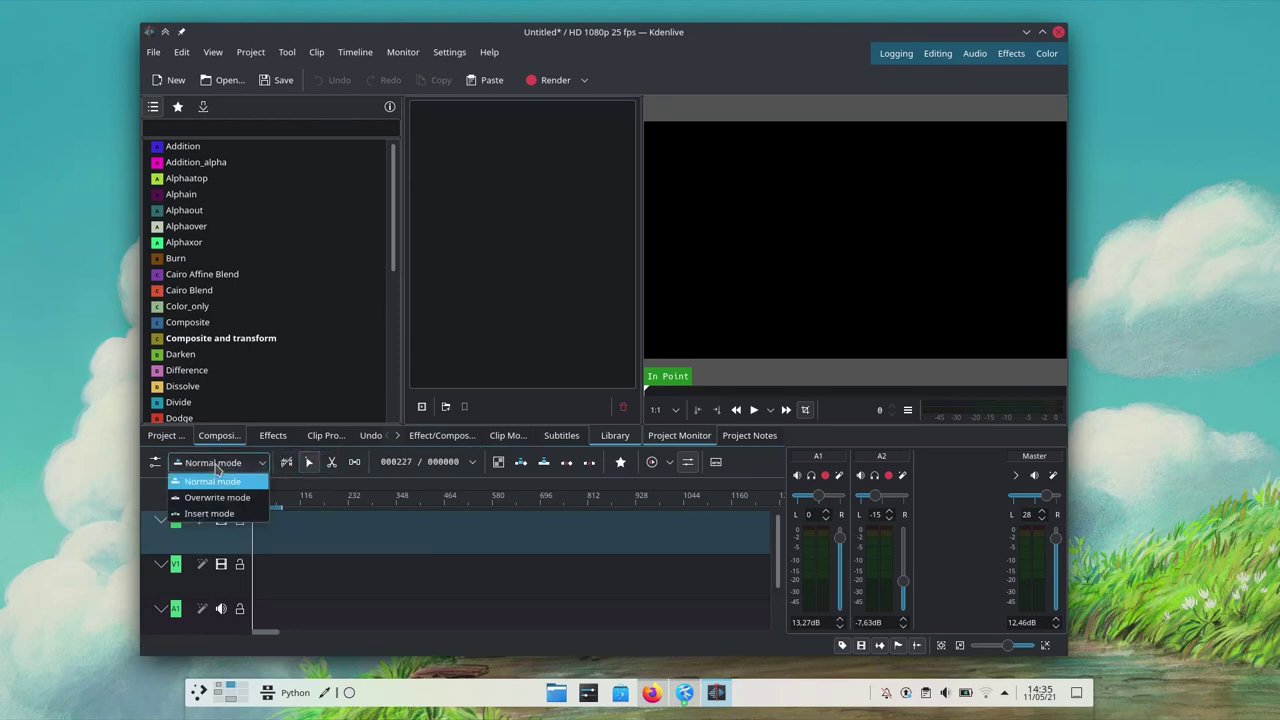
{"action": "left_click", "coordinate": [335, 486]}
{"action": "left_click", "coordinate": [360, 388]}
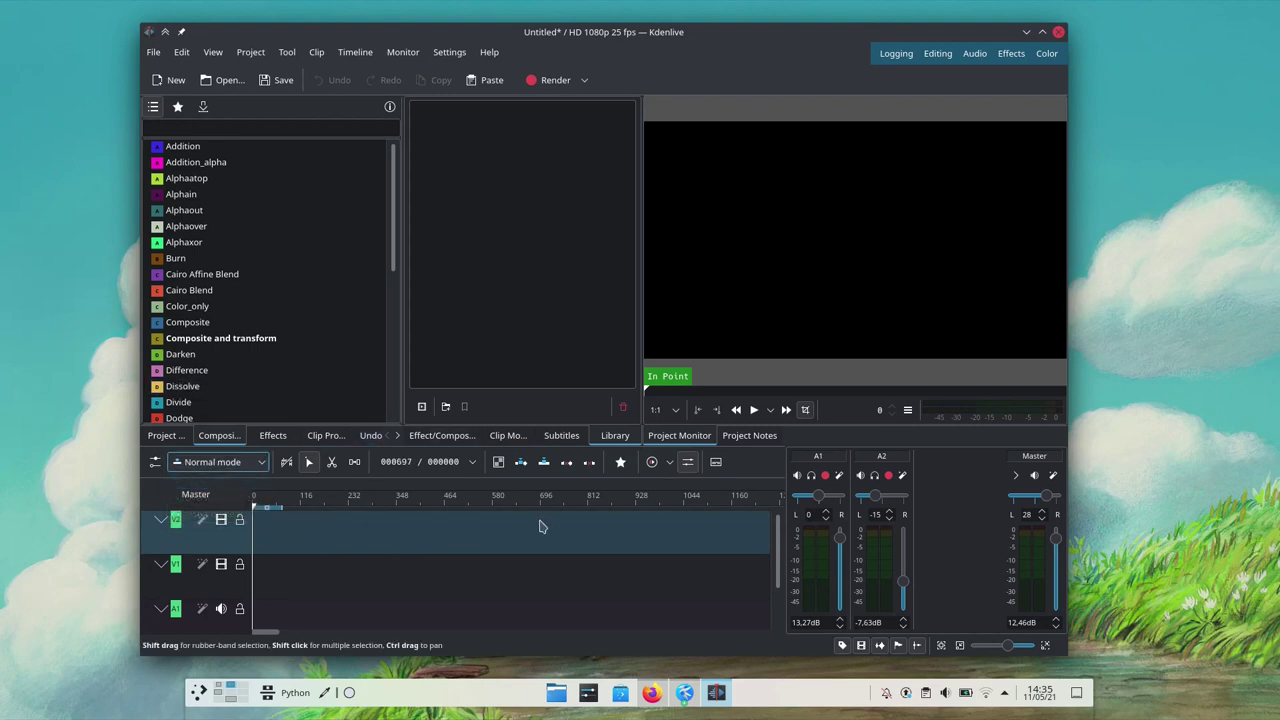
Switch the timeline's marker comments display off and on again, and recheck the edit mode list
{"action": "left_click", "coordinate": [897, 645]}
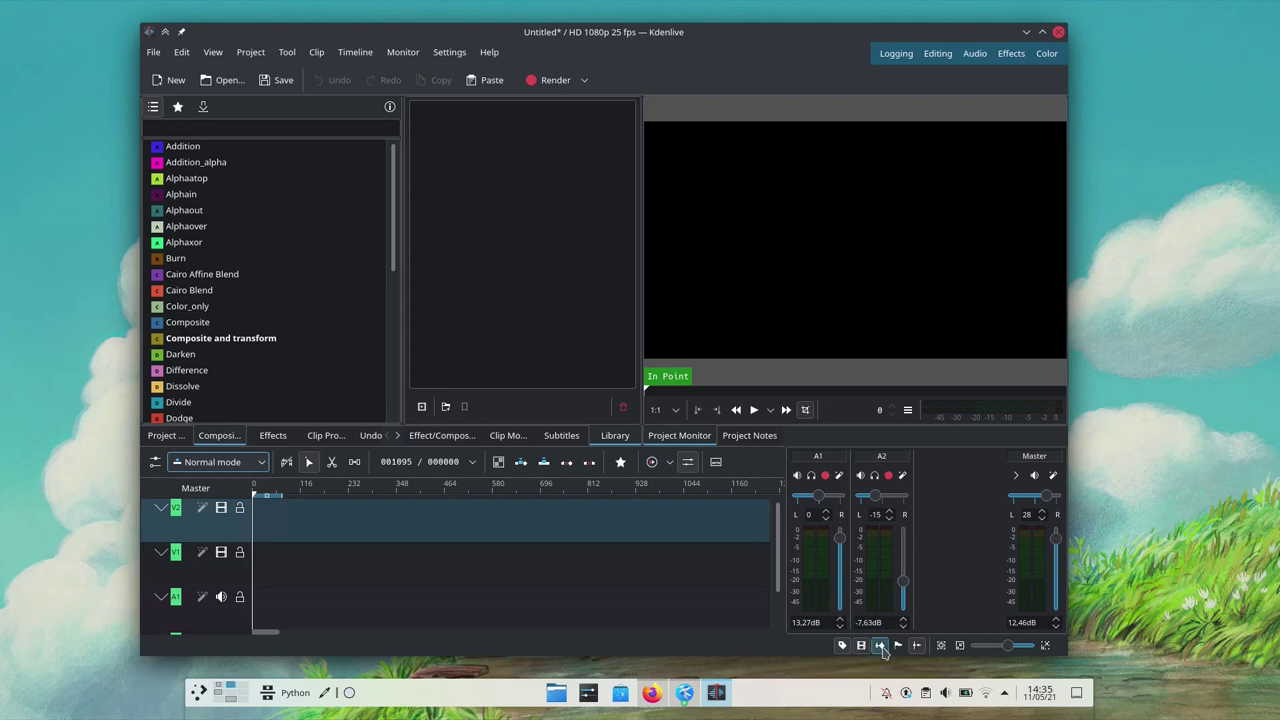
{"action": "left_click", "coordinate": [899, 647]}
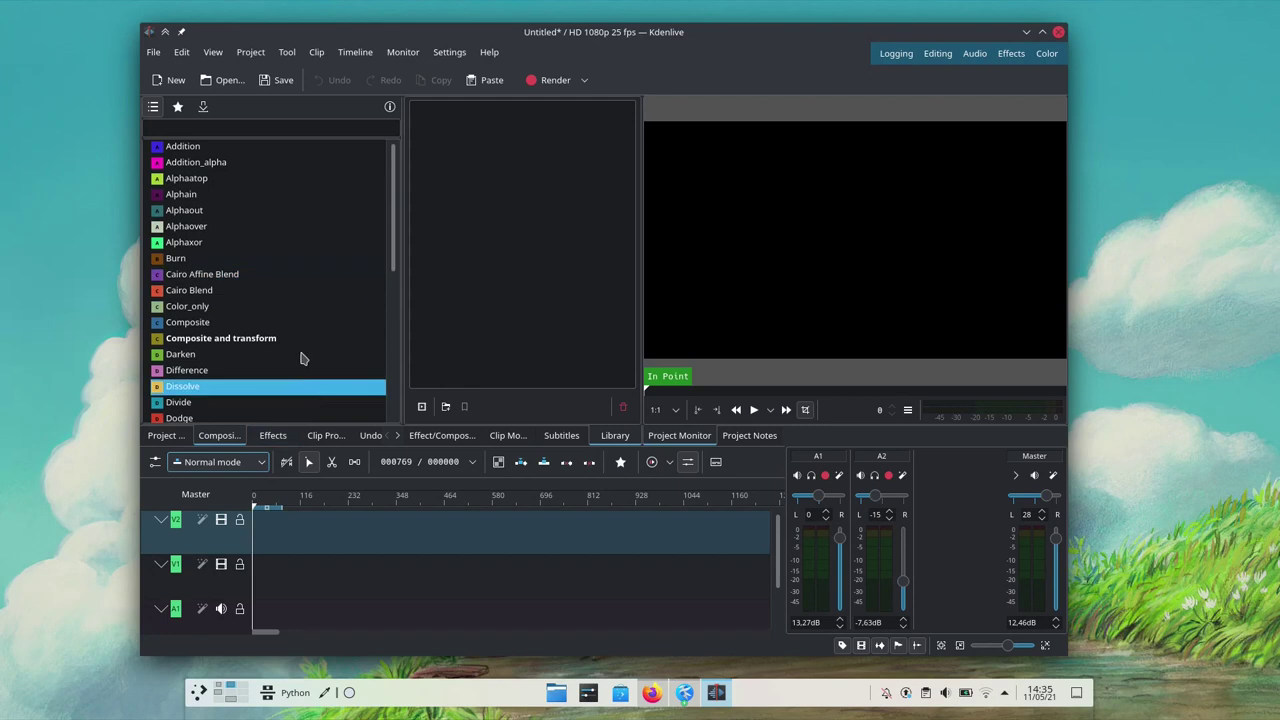
{"action": "left_click", "coordinate": [218, 463]}
{"action": "left_click", "coordinate": [217, 461]}
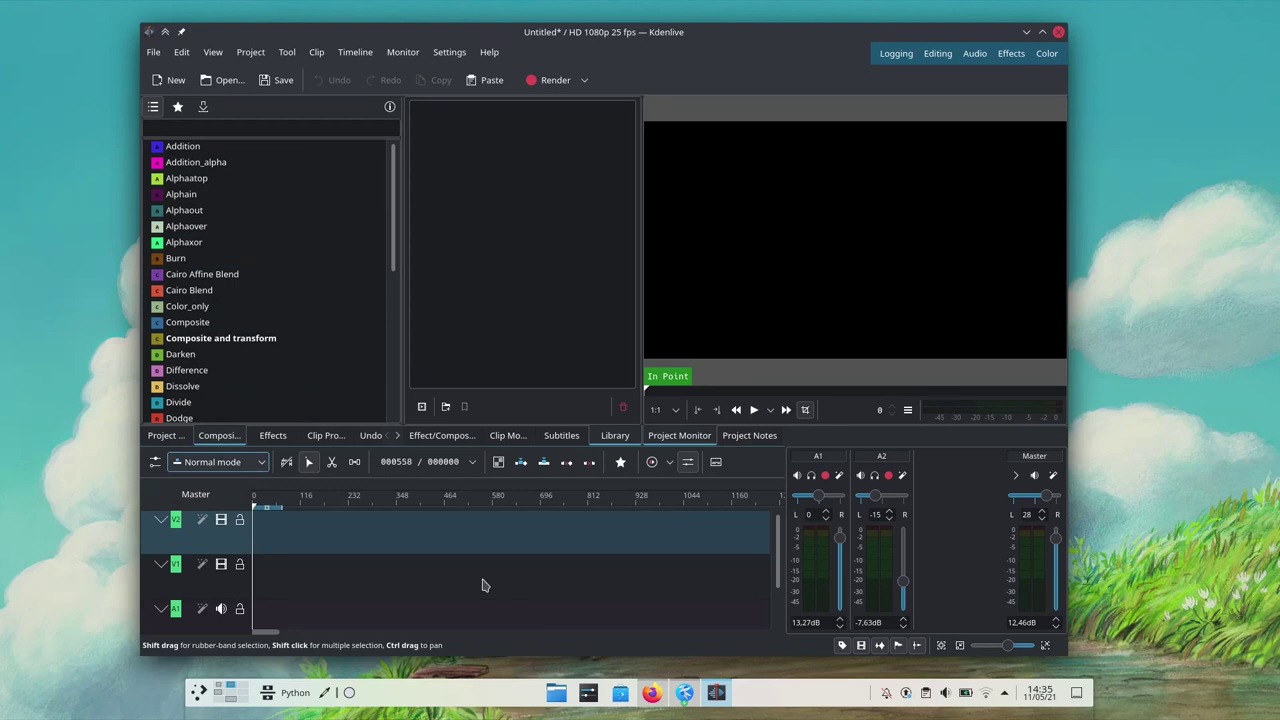
Switch back to Kate, inspect the available color schemes and close the list without choosing one
{"action": "key", "text": "ctrl+F1"}
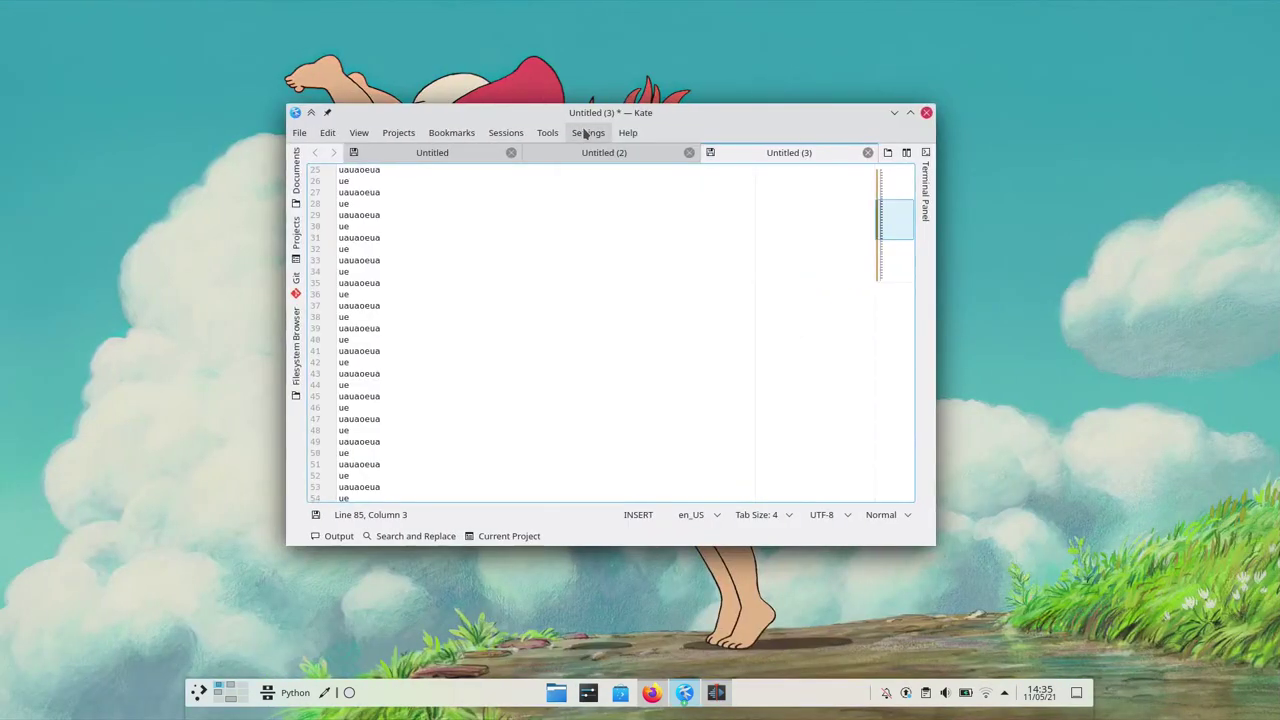
{"action": "left_click", "coordinate": [588, 132]}
{"action": "mouse_move", "coordinate": [677, 154]}
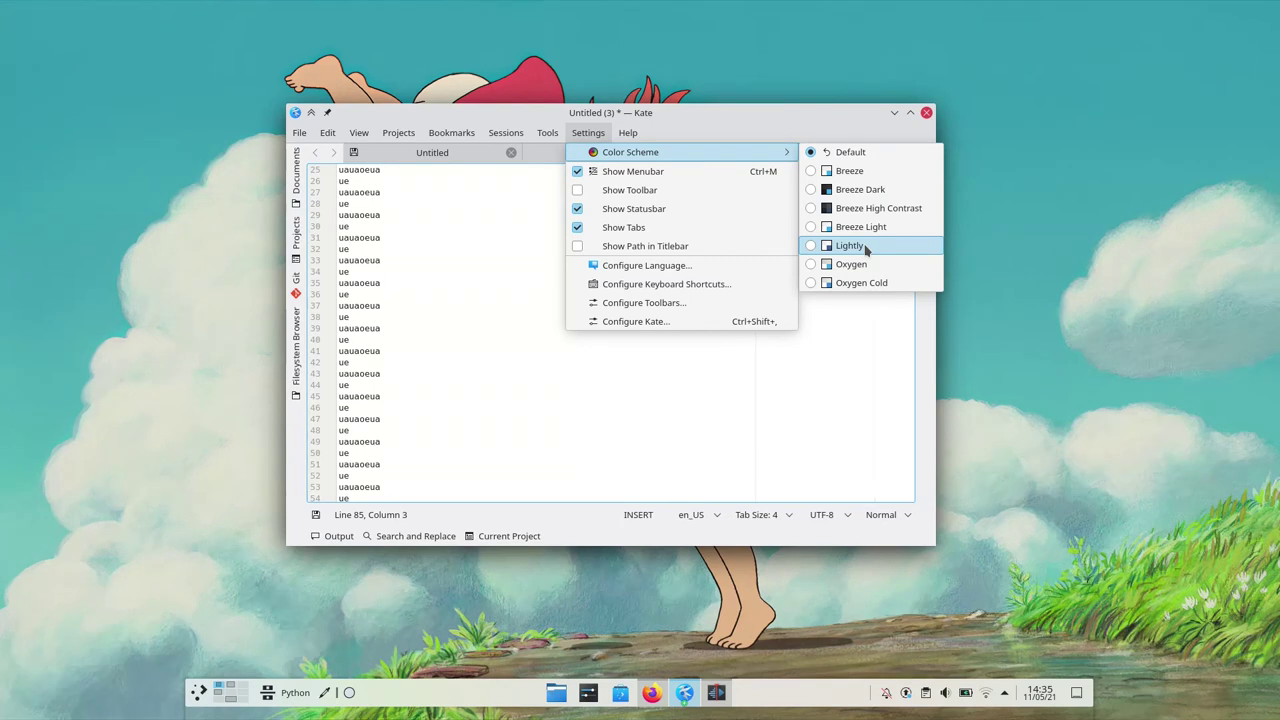
{"action": "left_click", "coordinate": [588, 133]}
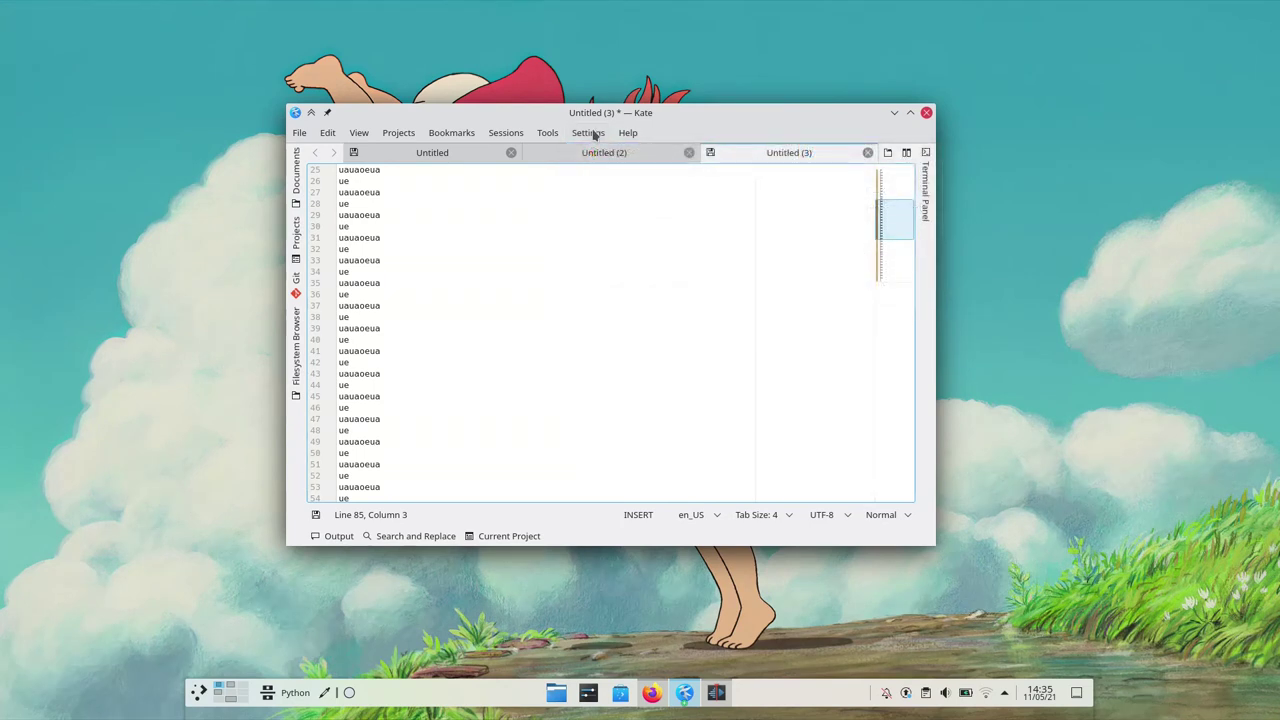